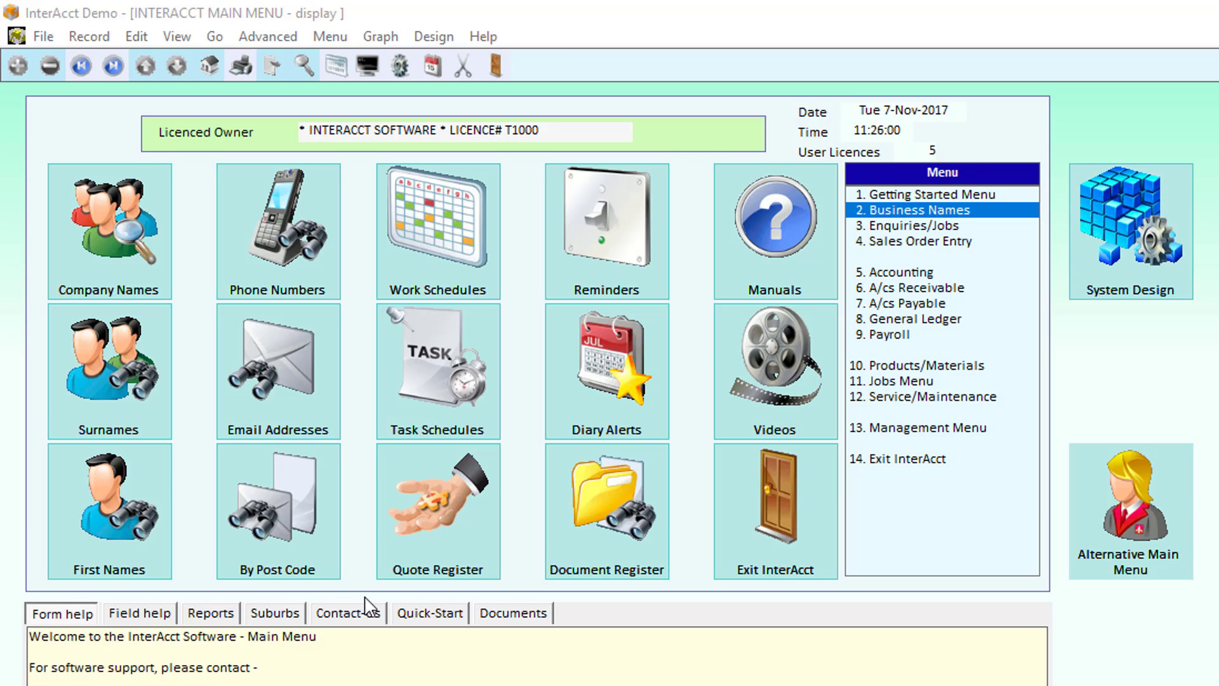
# Open the Business Names database from the main menu.
pyautogui.click(905, 210)
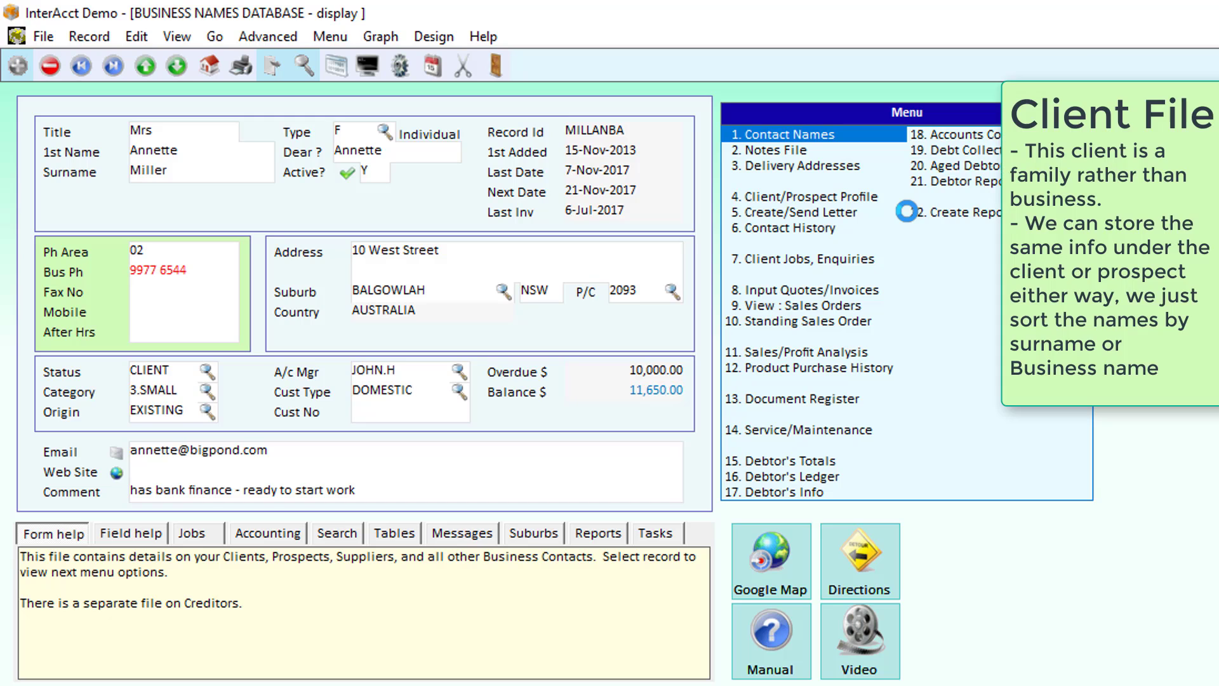
# Try changing the client record's type to B (Business), and restore it to F (Individual).
pyautogui.click(385, 133)
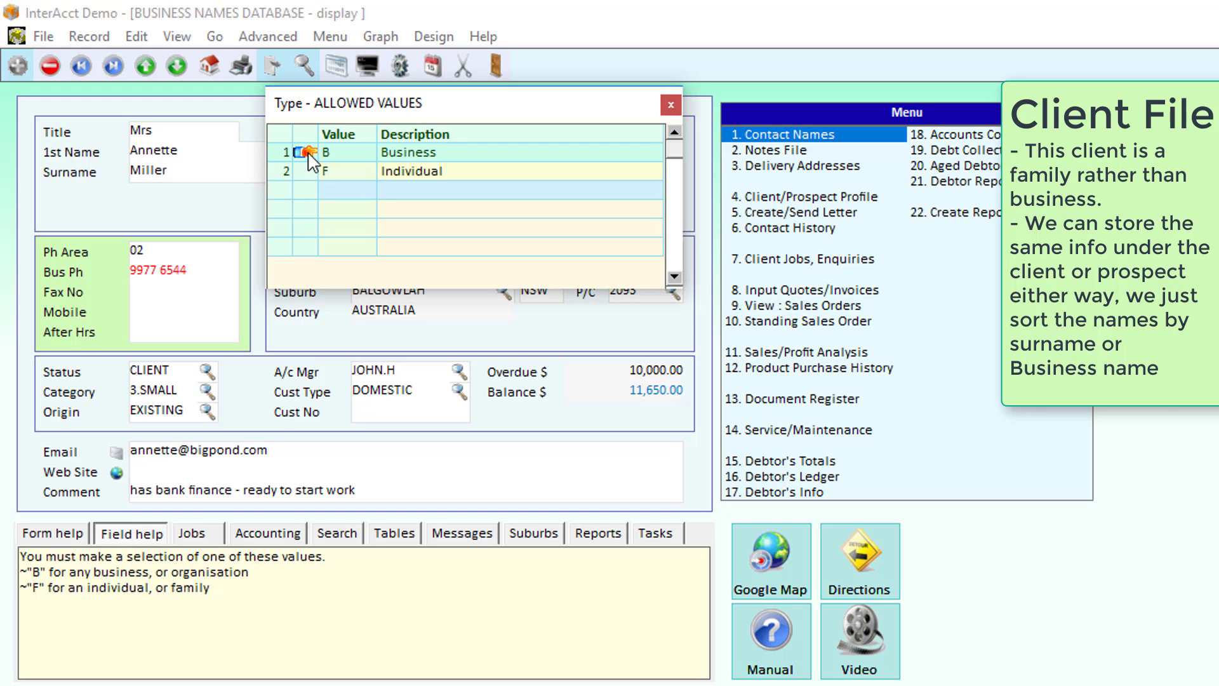
pyautogui.click(309, 153)
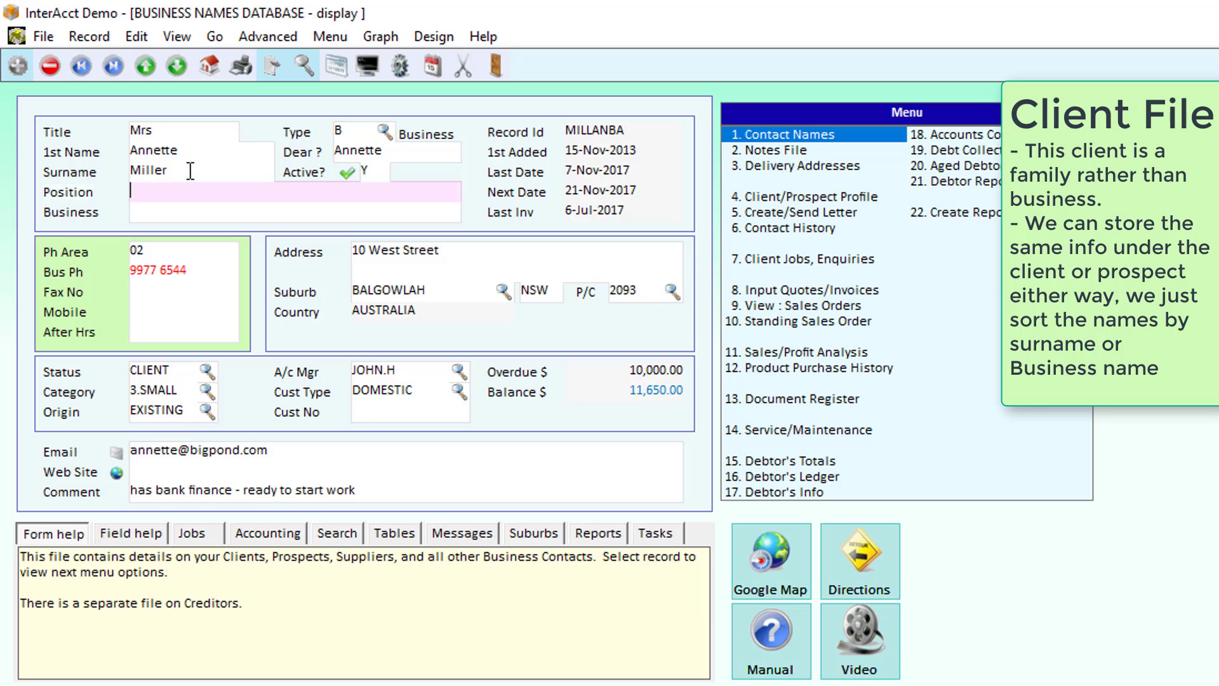
pyautogui.press('Return')
pyautogui.press('Return')
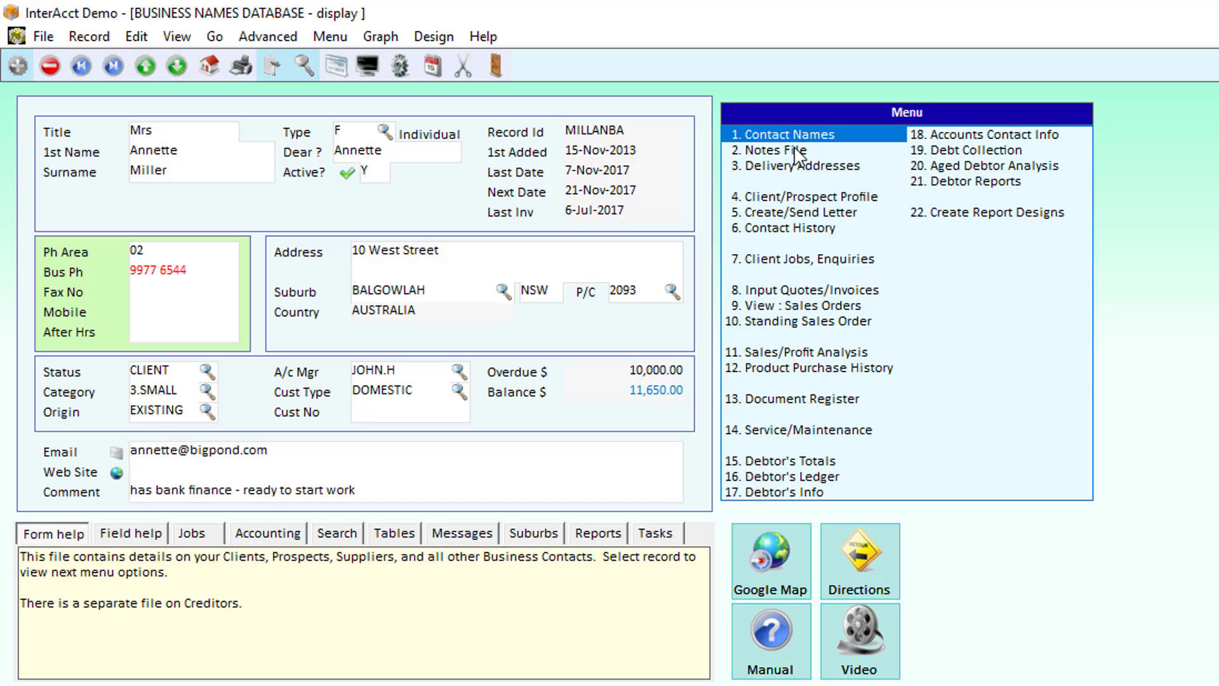
# Review the client's delivery addresses and contact names lists, closing each one.
pyautogui.click(797, 167)
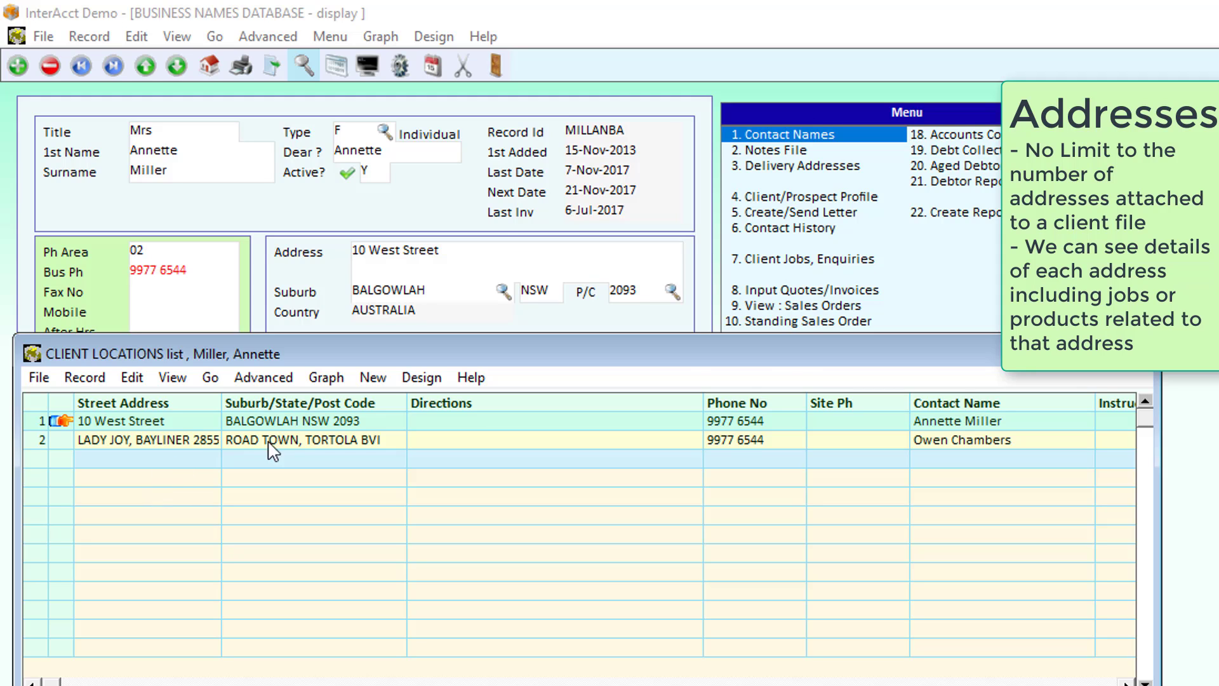
pyautogui.click(1145, 353)
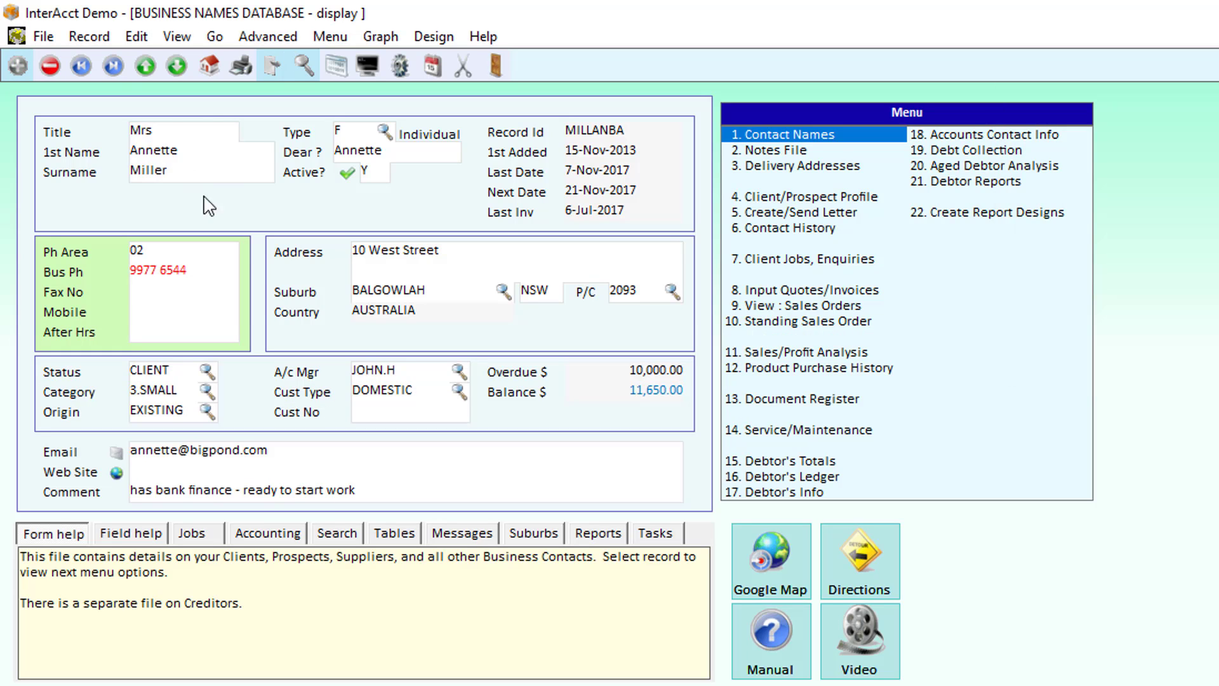
pyautogui.click(777, 133)
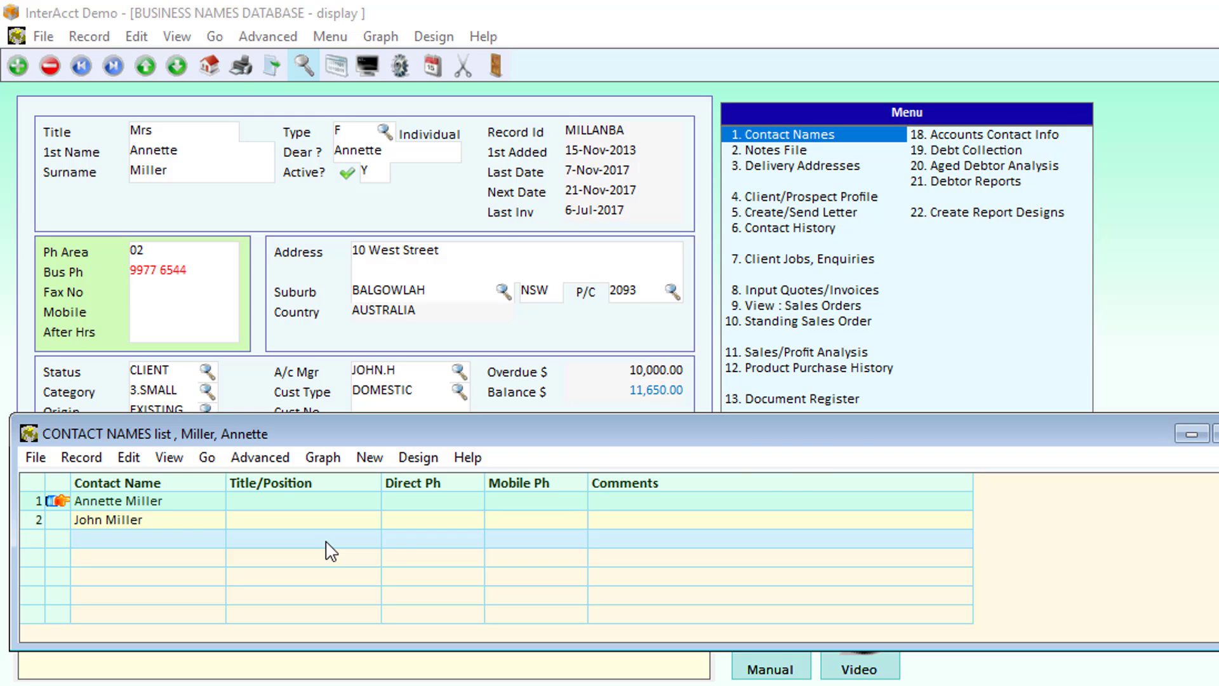
pyautogui.press('Escape')
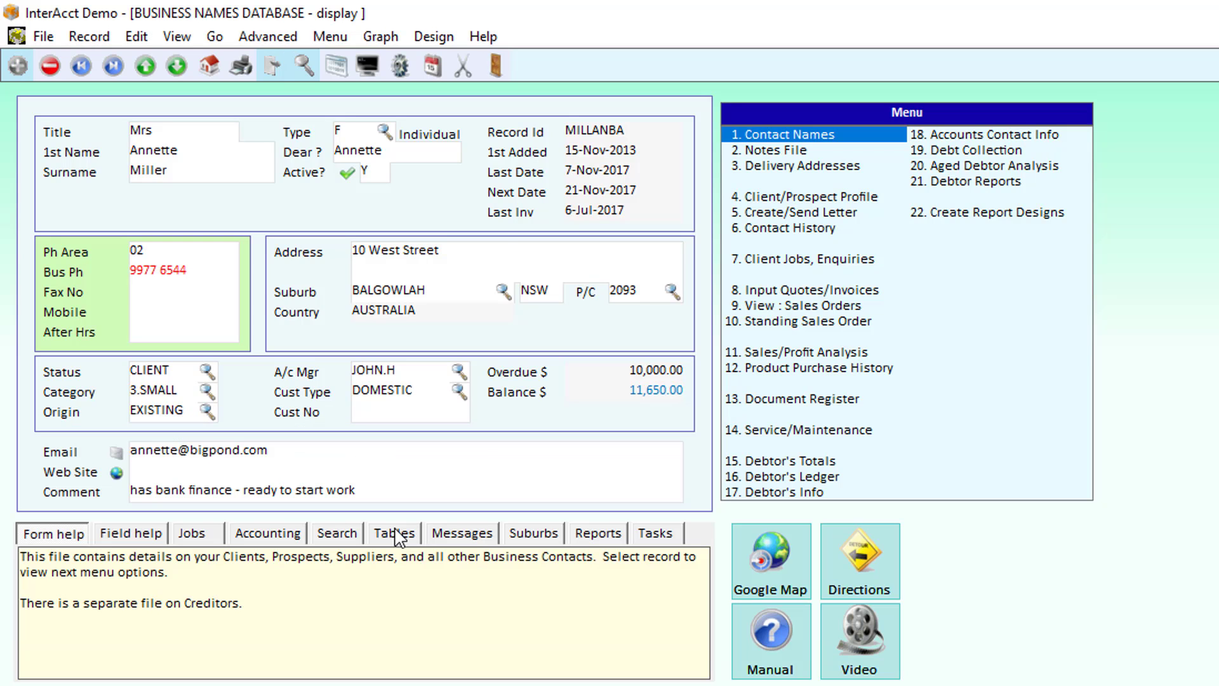
# Try setting the client's status to Prospective Customers, and revert the change.
pyautogui.click(208, 373)
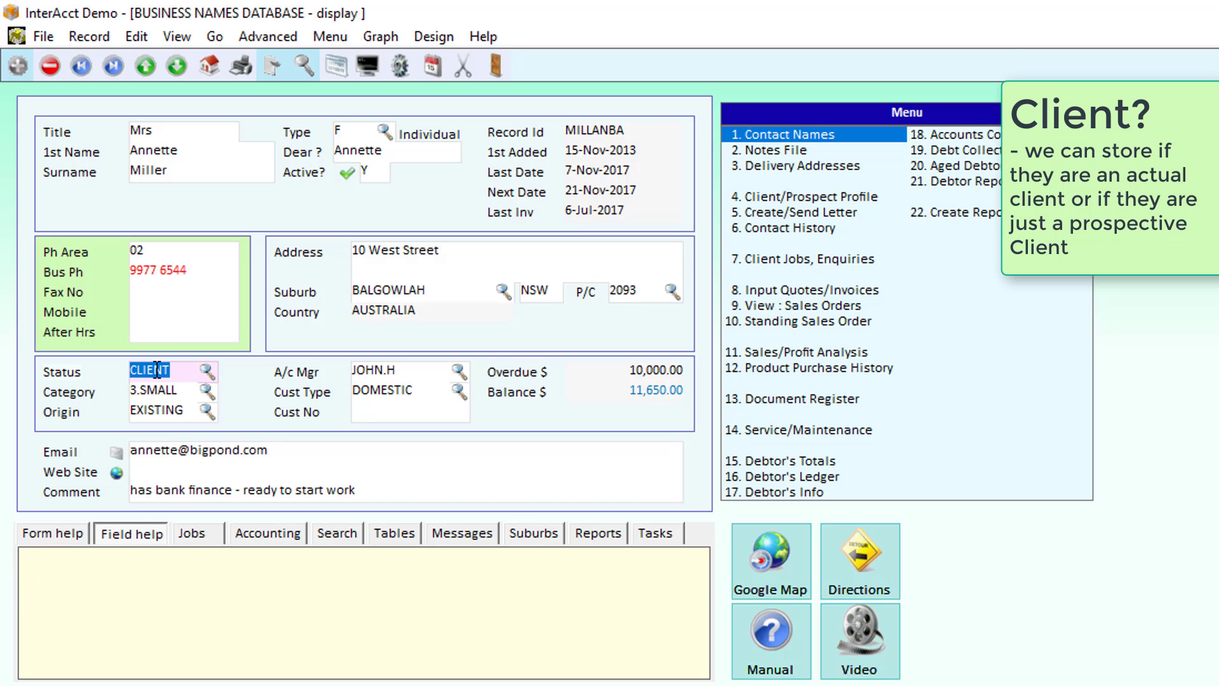
pyautogui.click(207, 371)
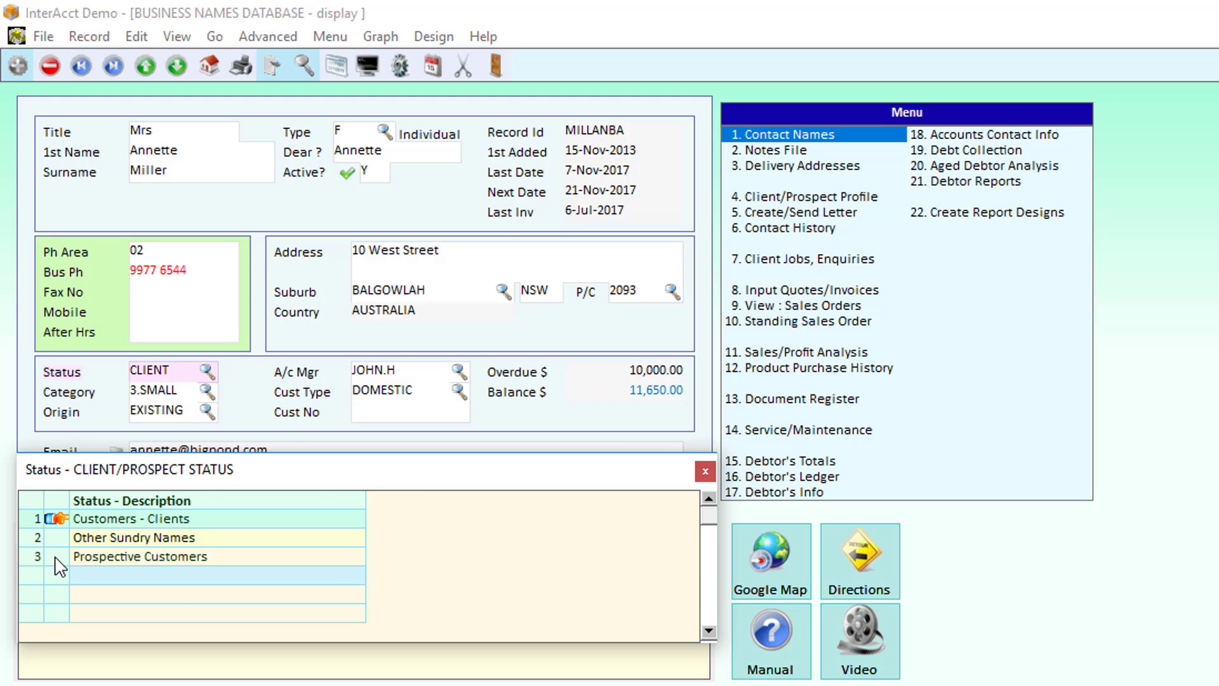
pyautogui.doubleClick(95, 556)
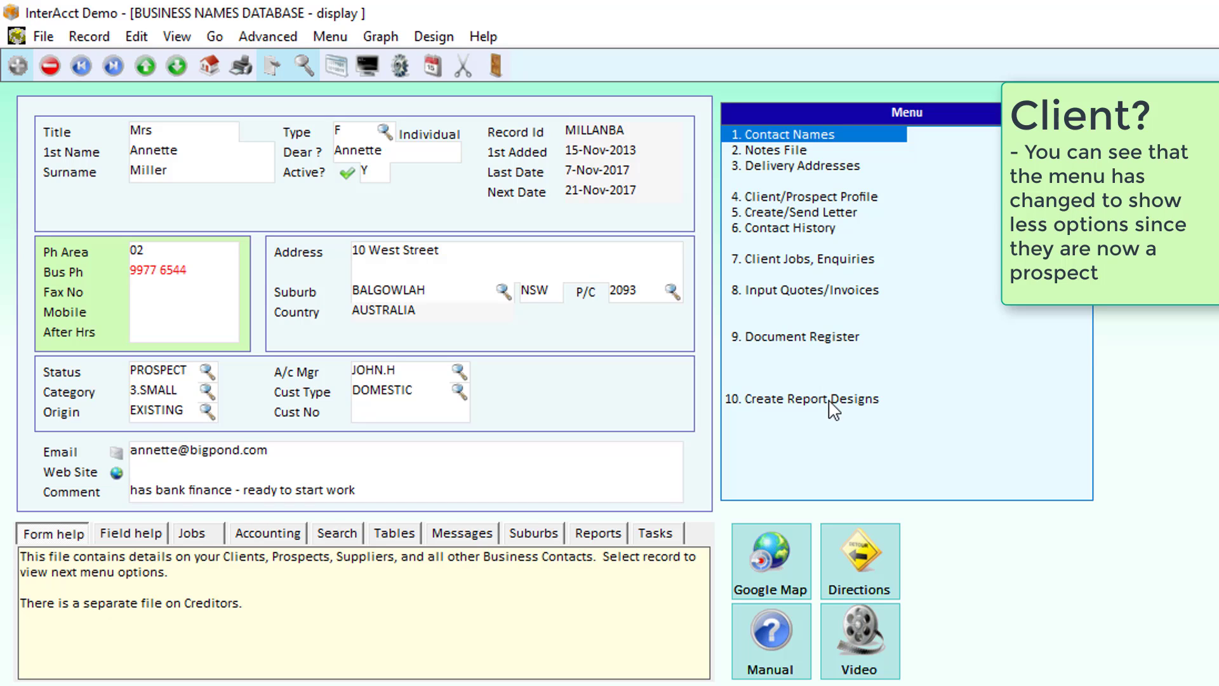
pyautogui.click(207, 392)
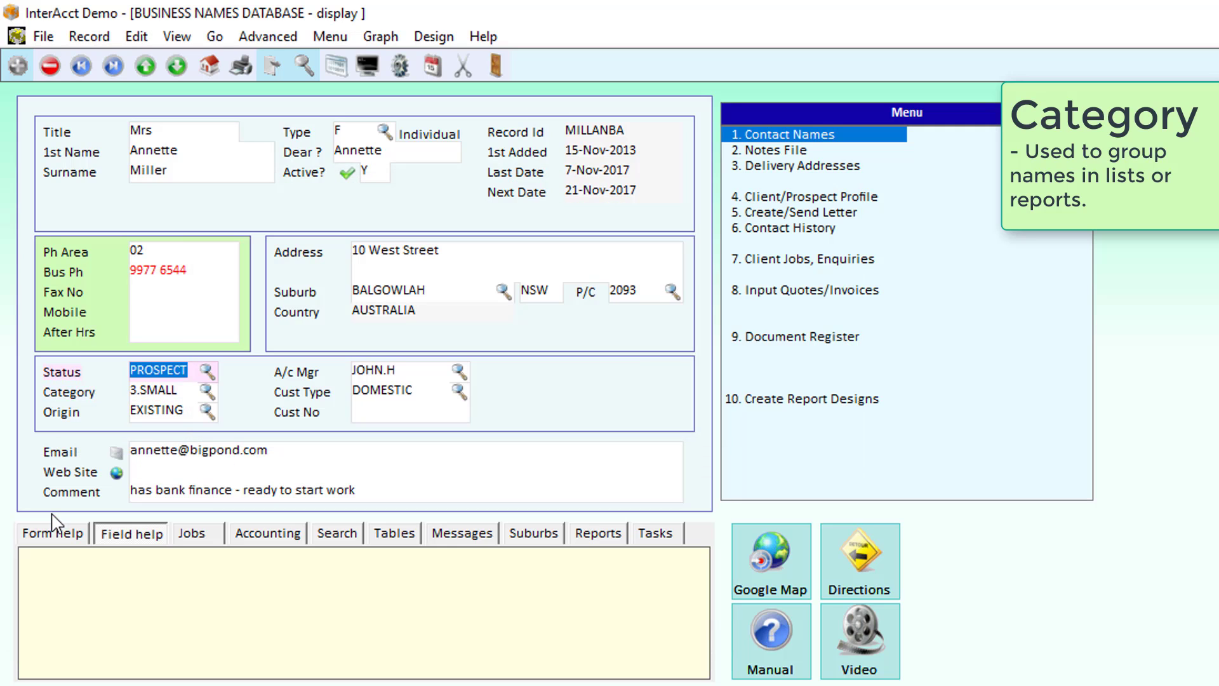
pyautogui.press('Escape')
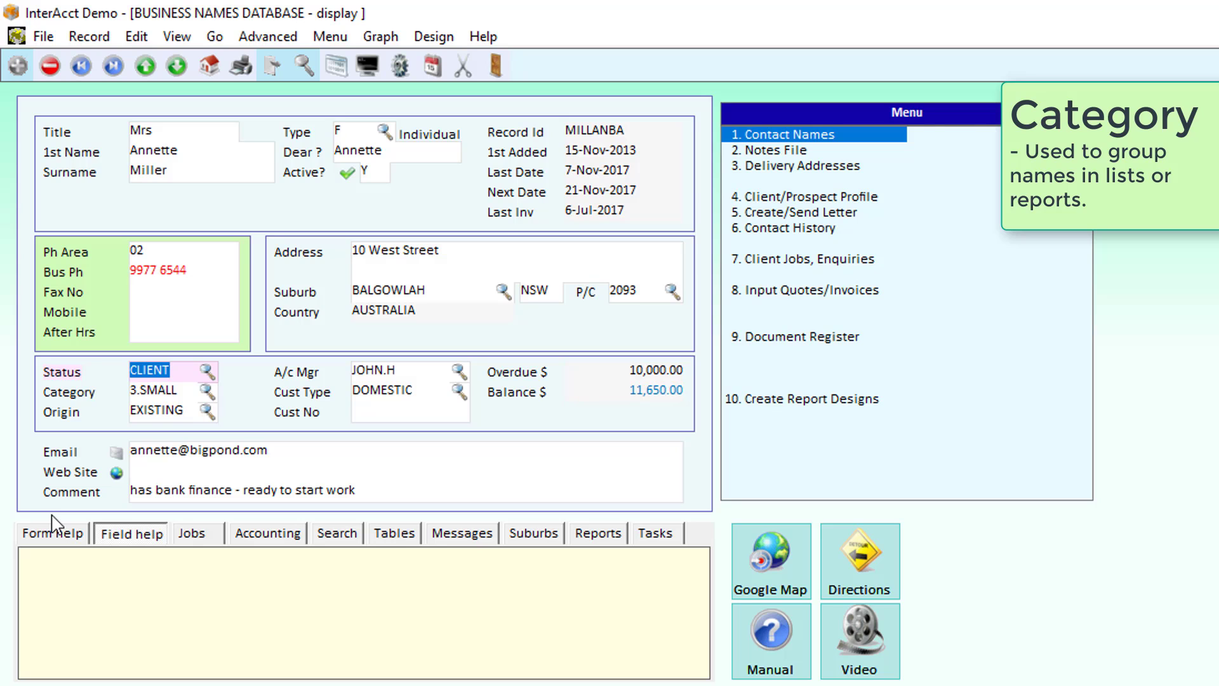
pyautogui.press('Escape')
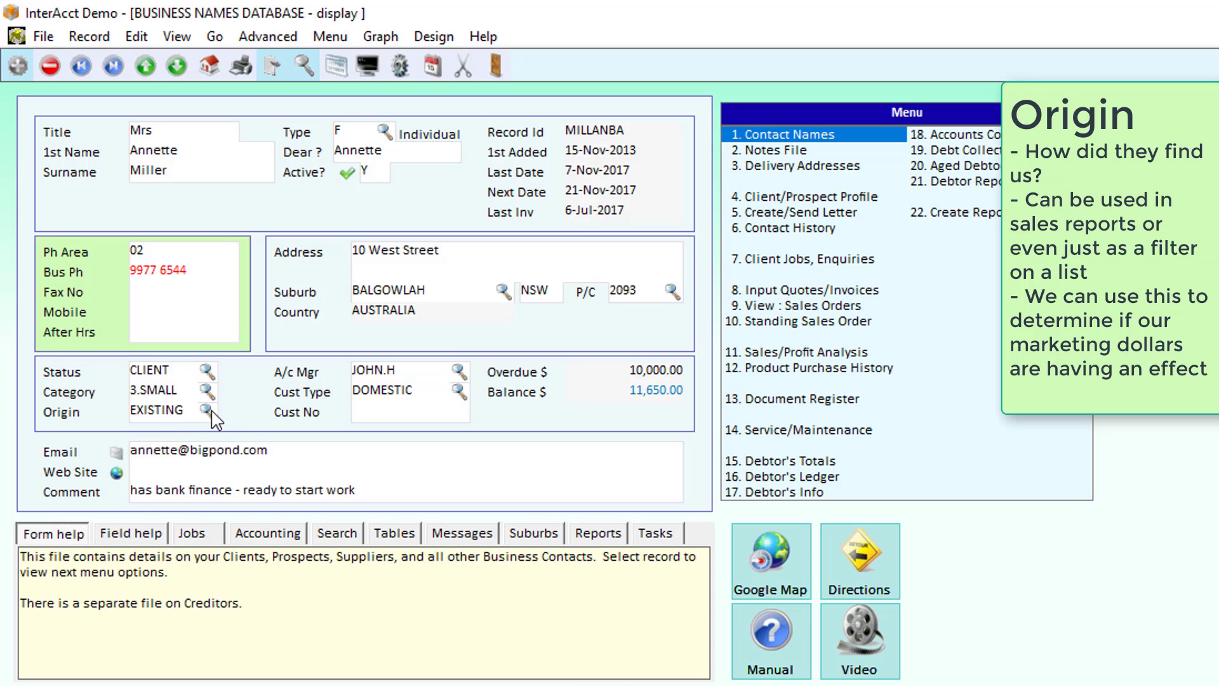
# Examine the available Origin codes and Customer Types for the client without selecting any.
pyautogui.click(210, 411)
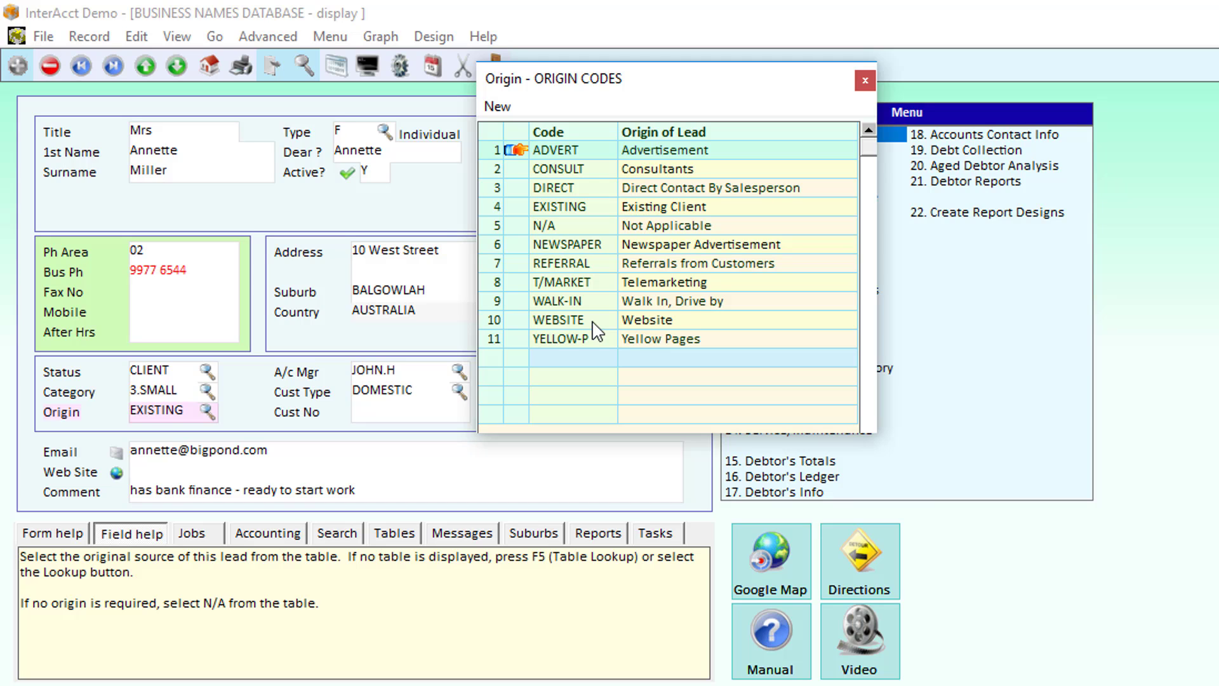
pyautogui.press('Escape')
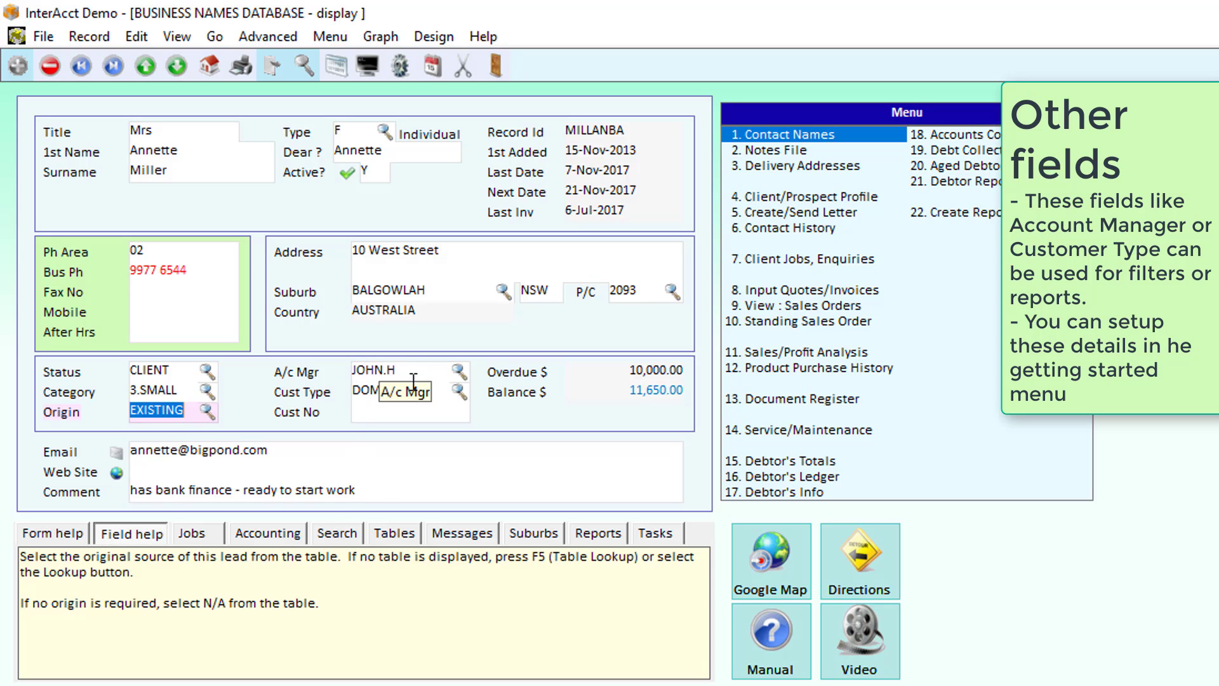
pyautogui.click(458, 390)
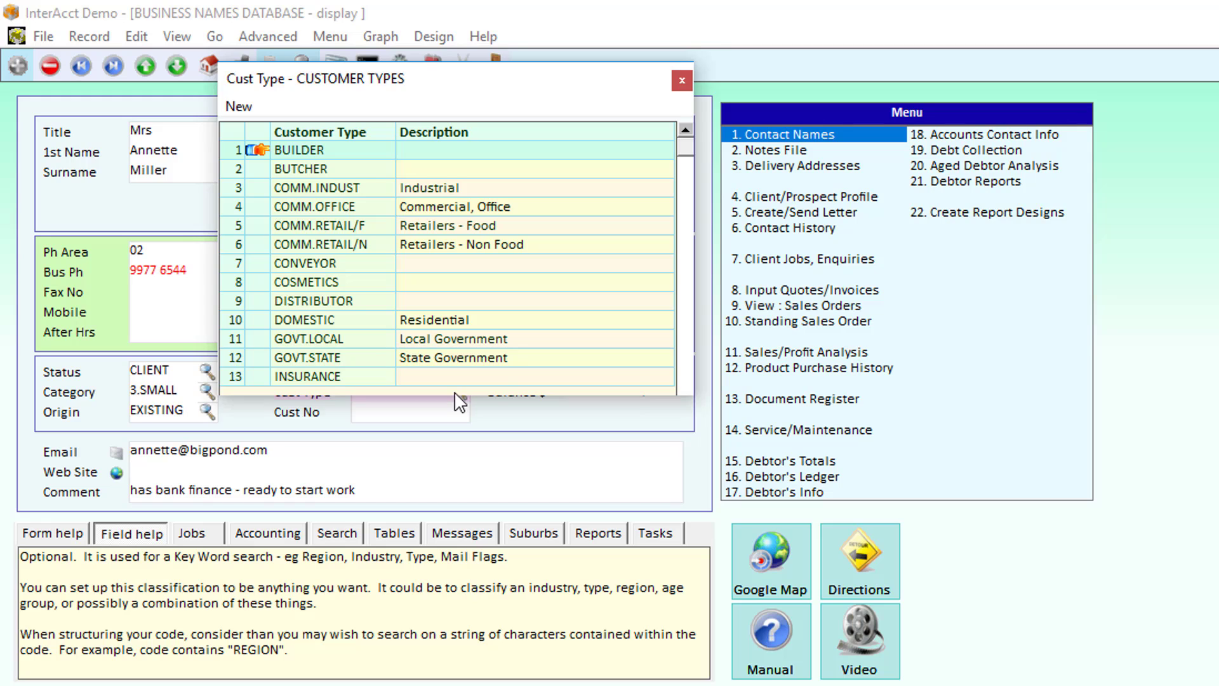
pyautogui.press('Escape')
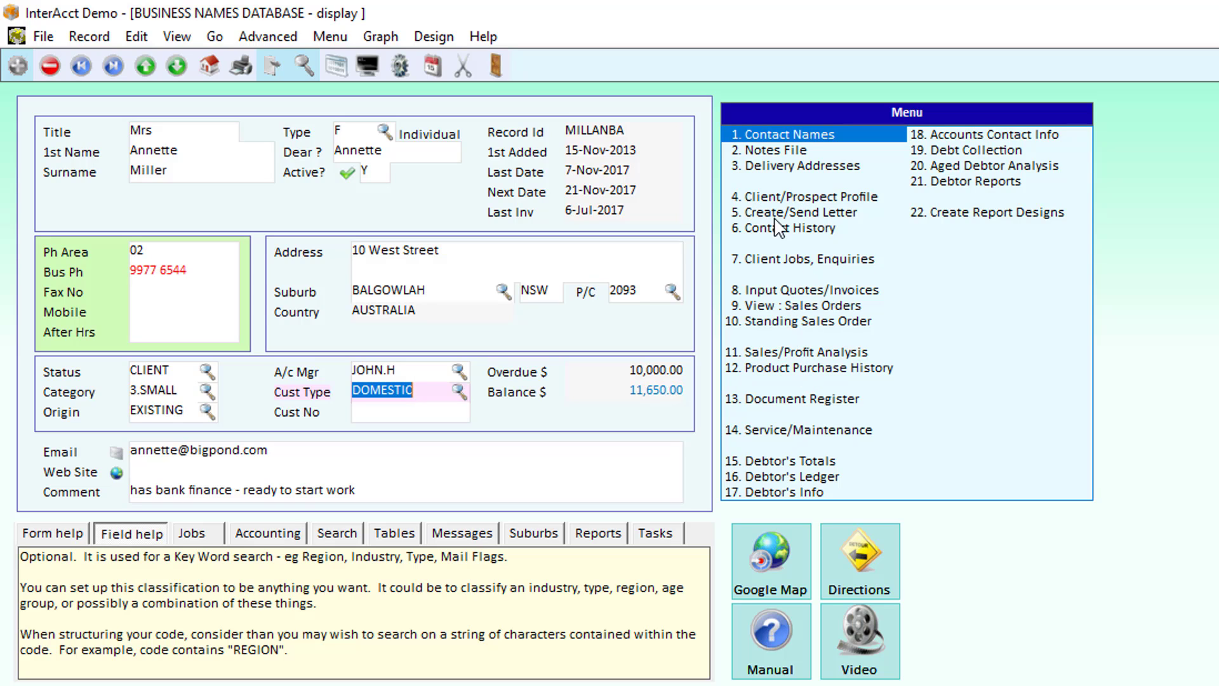
# Review the client's jobs and enquiries, including the jobs by property for both of the client's locations.
pyautogui.click(776, 259)
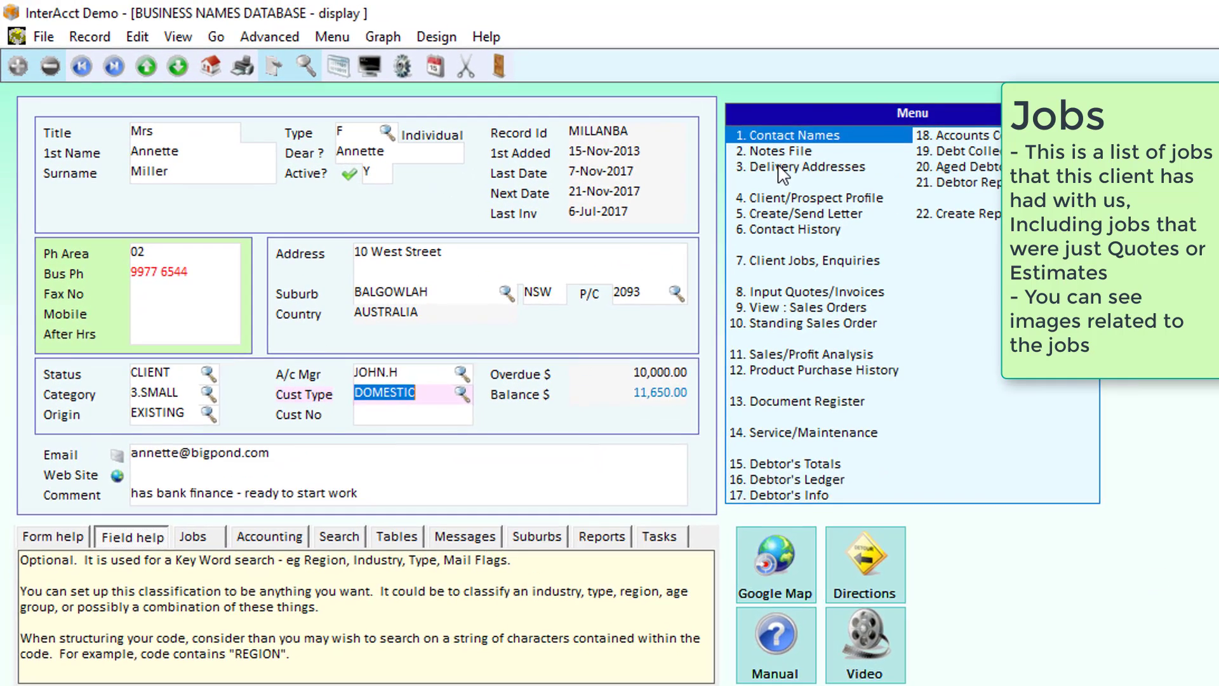
pyautogui.click(782, 169)
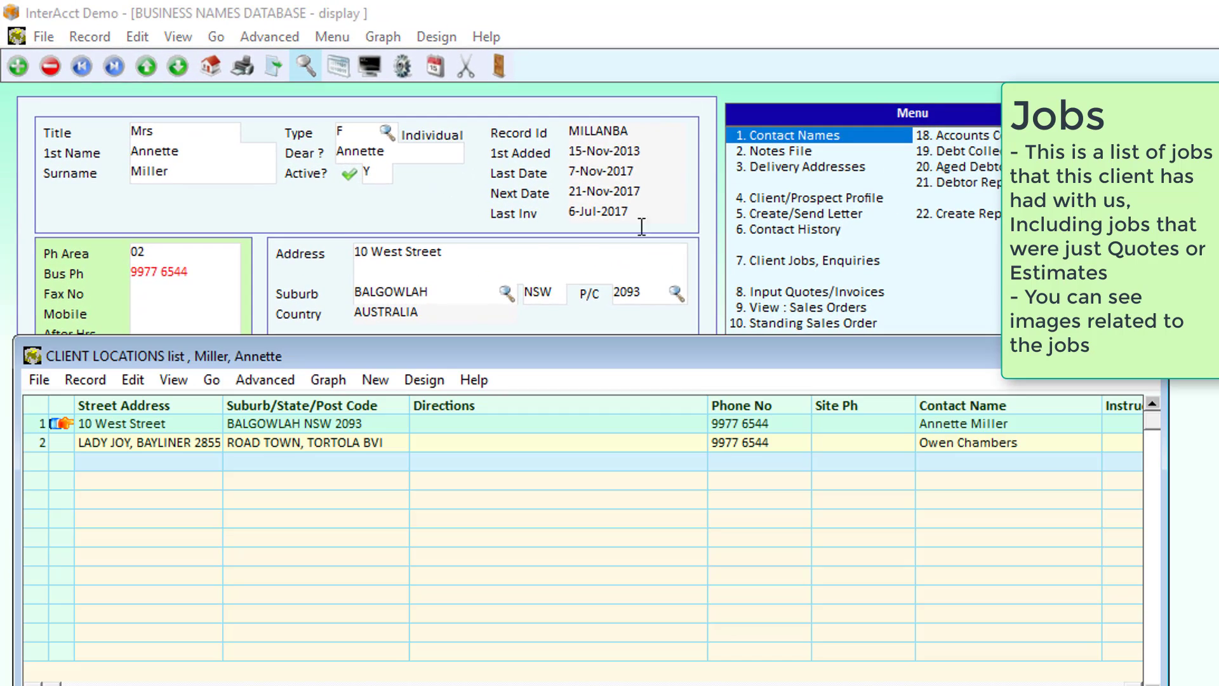
pyautogui.doubleClick(59, 422)
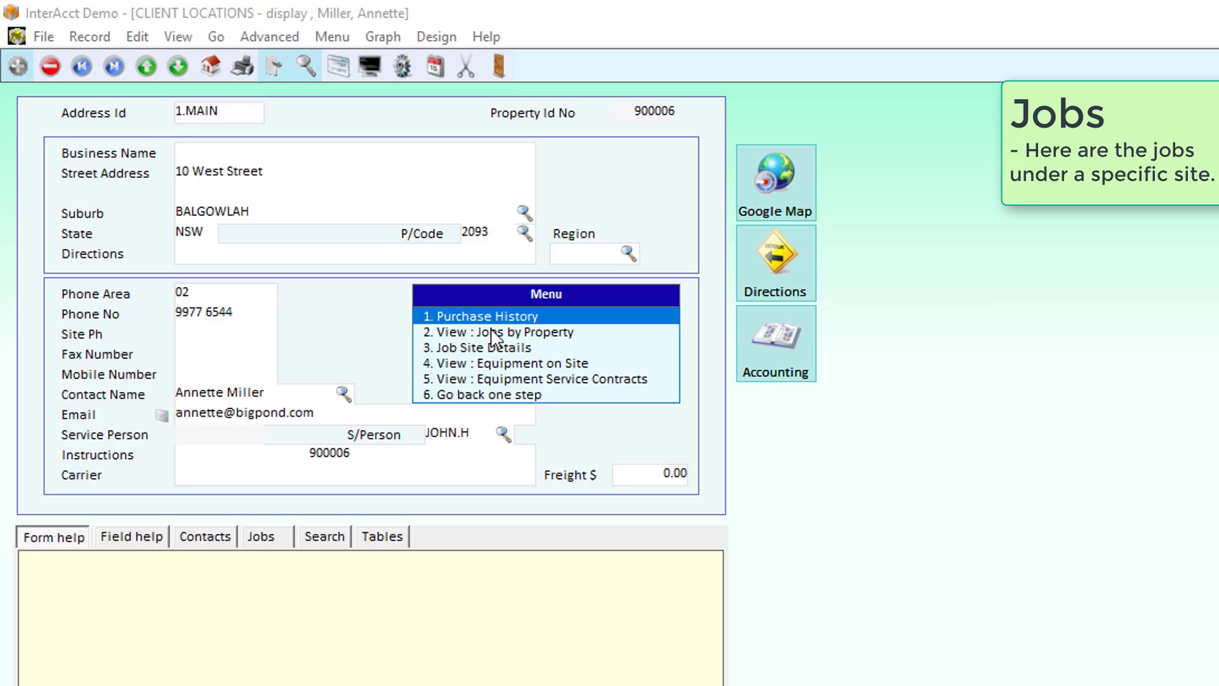
pyautogui.click(519, 332)
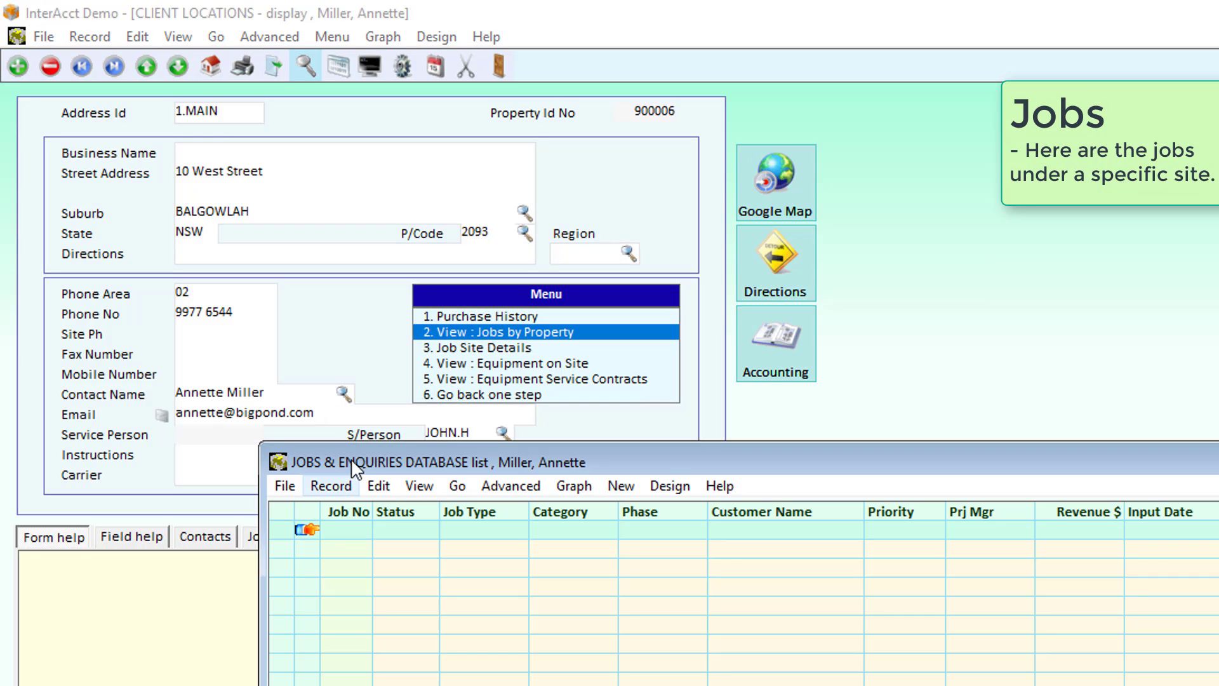
pyautogui.press('Escape')
pyautogui.press('pagedown')
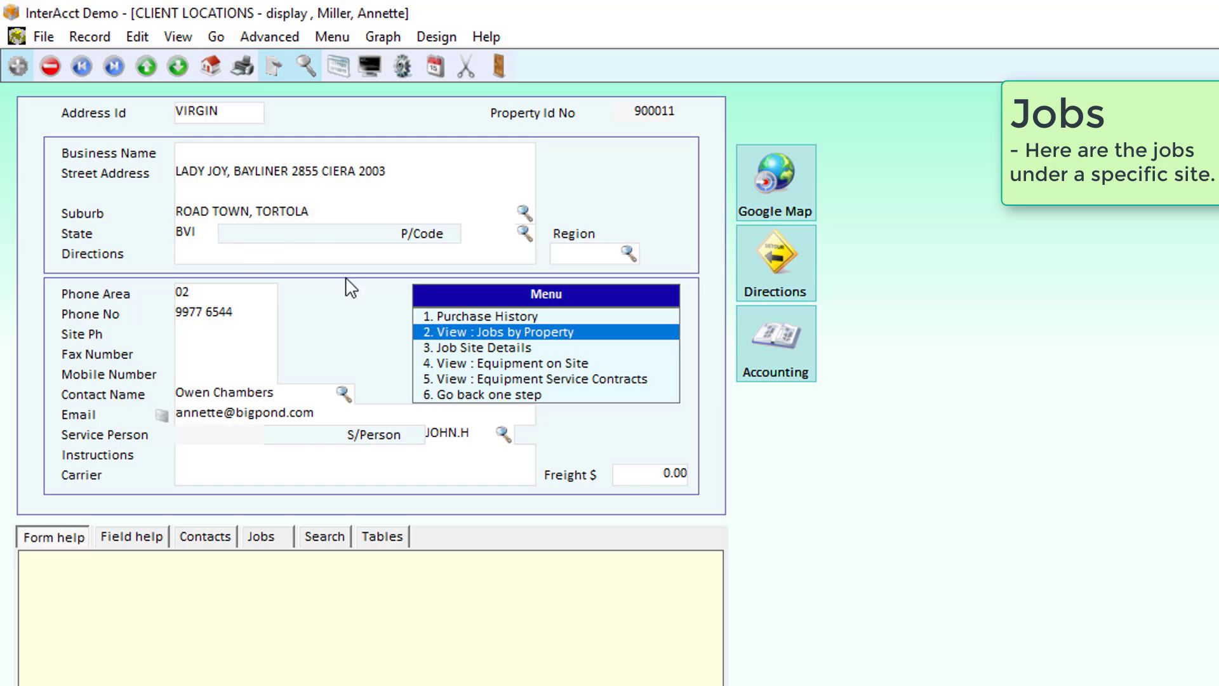
pyautogui.click(485, 332)
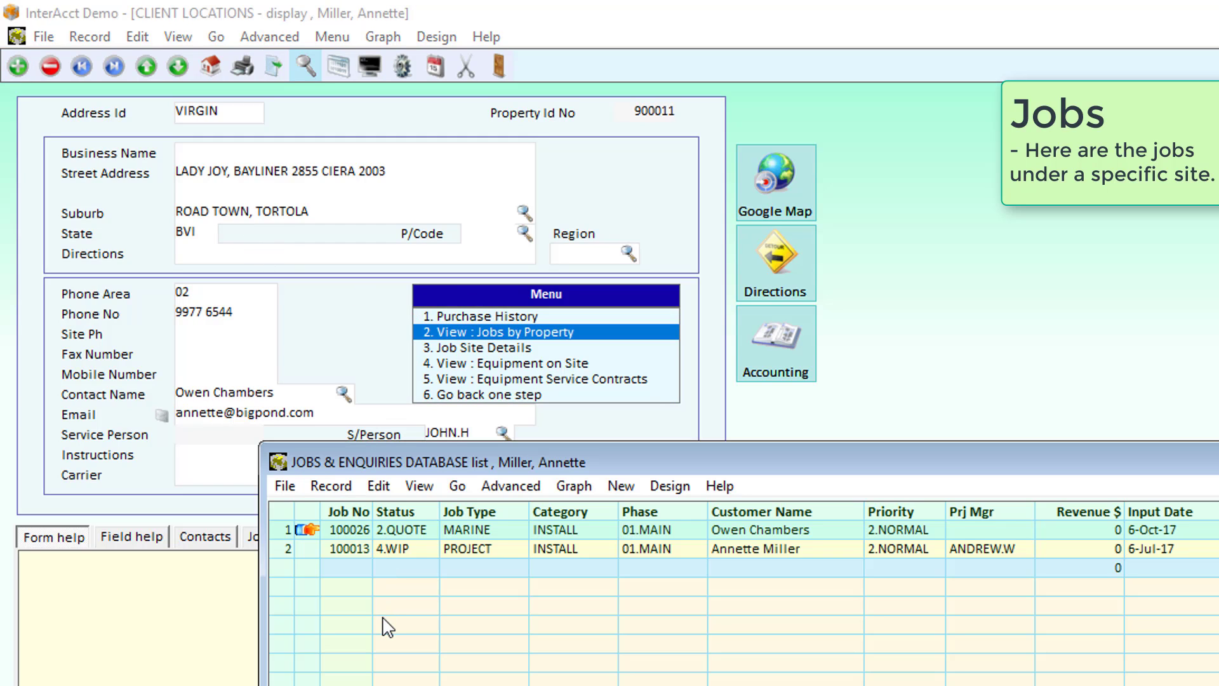
pyautogui.press('Escape')
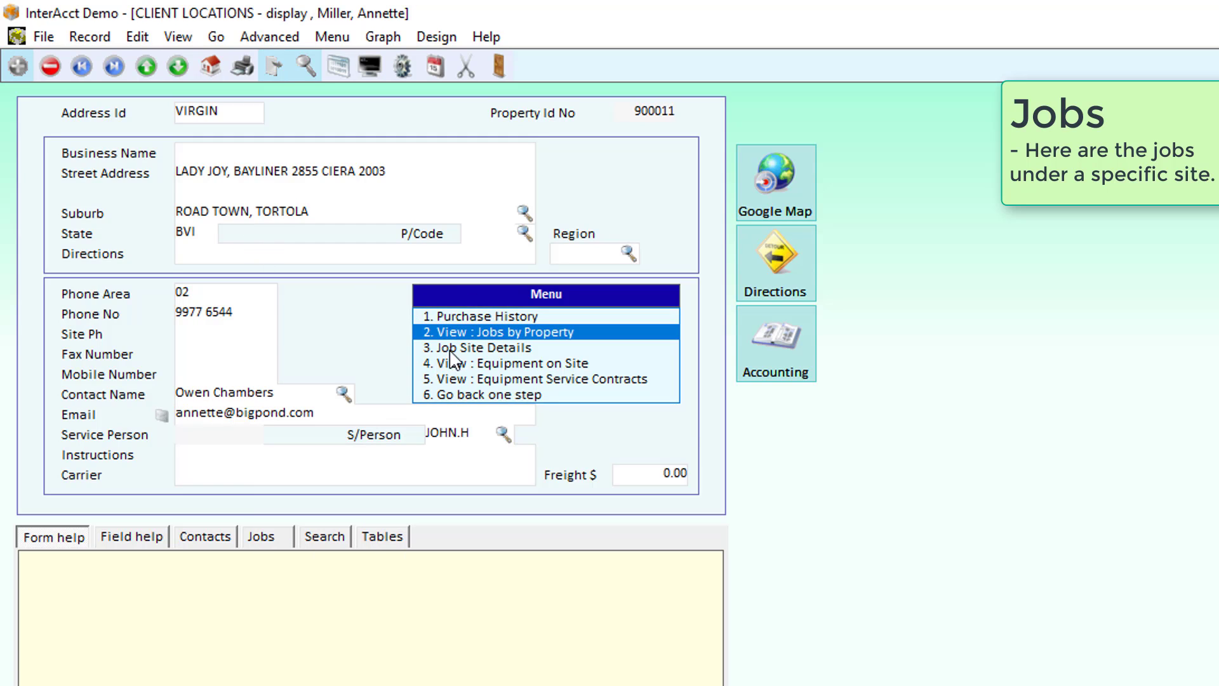
# Check the purchase history for the client's second location and the product purchase history for the whole client.
pyautogui.click(481, 316)
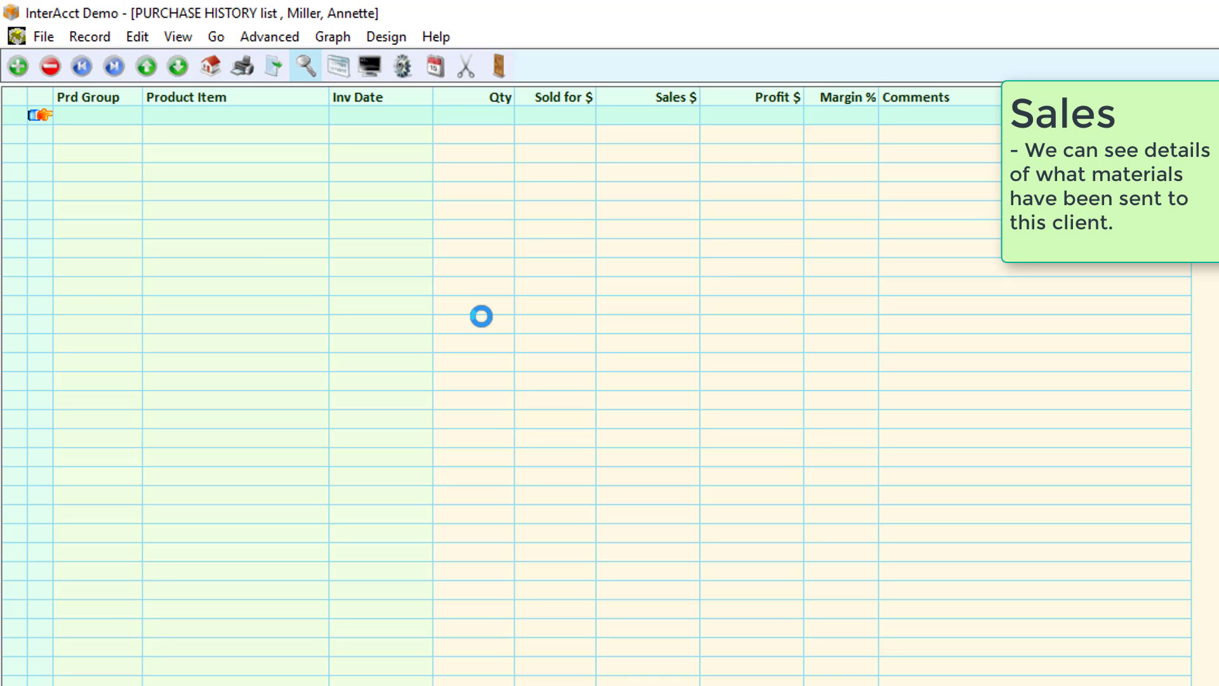
pyautogui.press('Escape')
pyautogui.press('Escape')
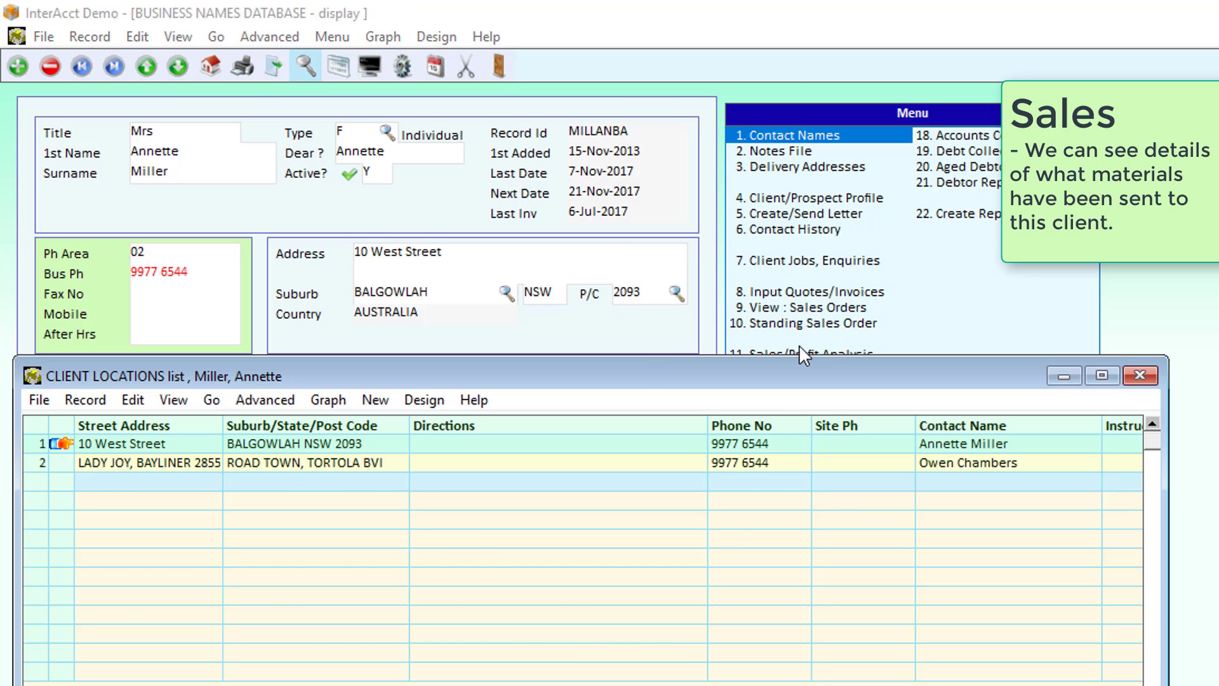
pyautogui.press('Escape')
pyautogui.click(796, 378)
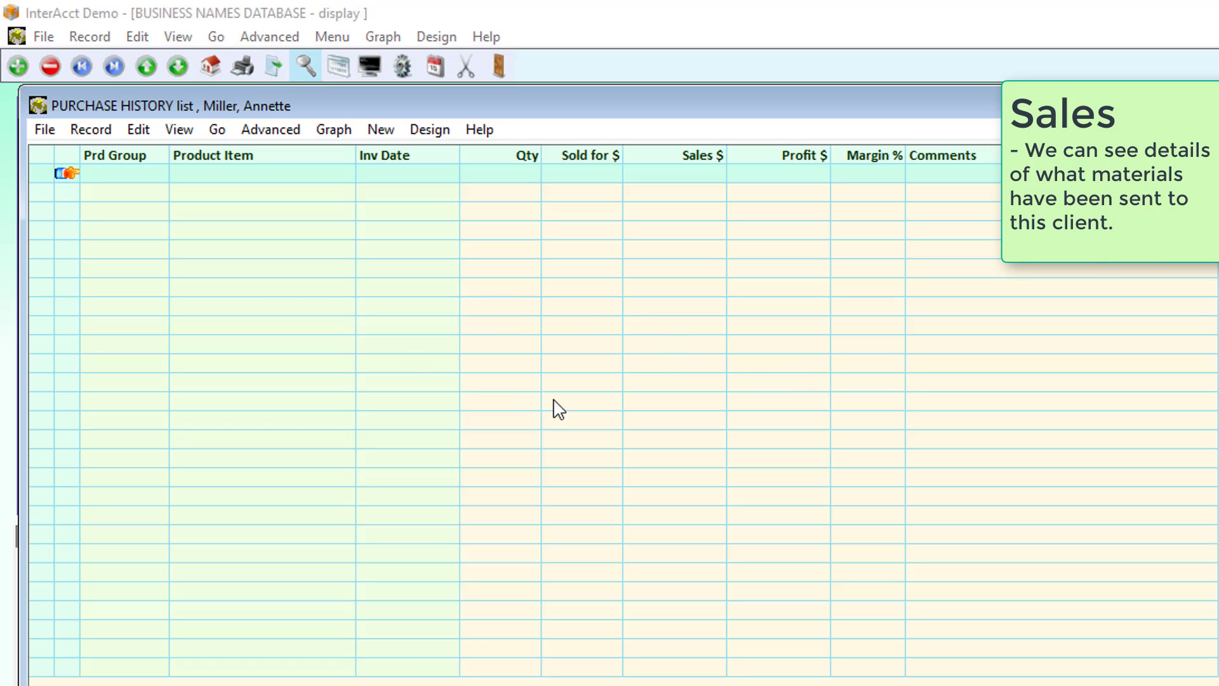
pyautogui.press('Escape')
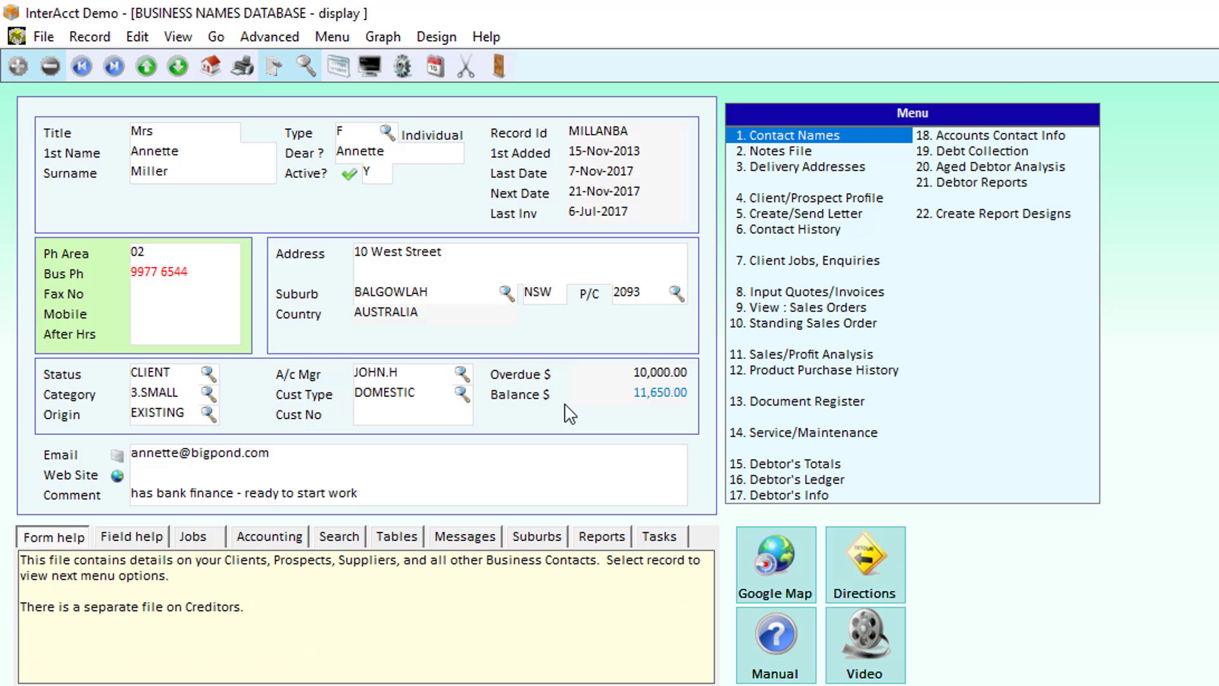
# Examine the 7-Nov-17 FOLLOW-UP entry in the client's contact history, including its follow-up date calendar.
pyautogui.click(770, 233)
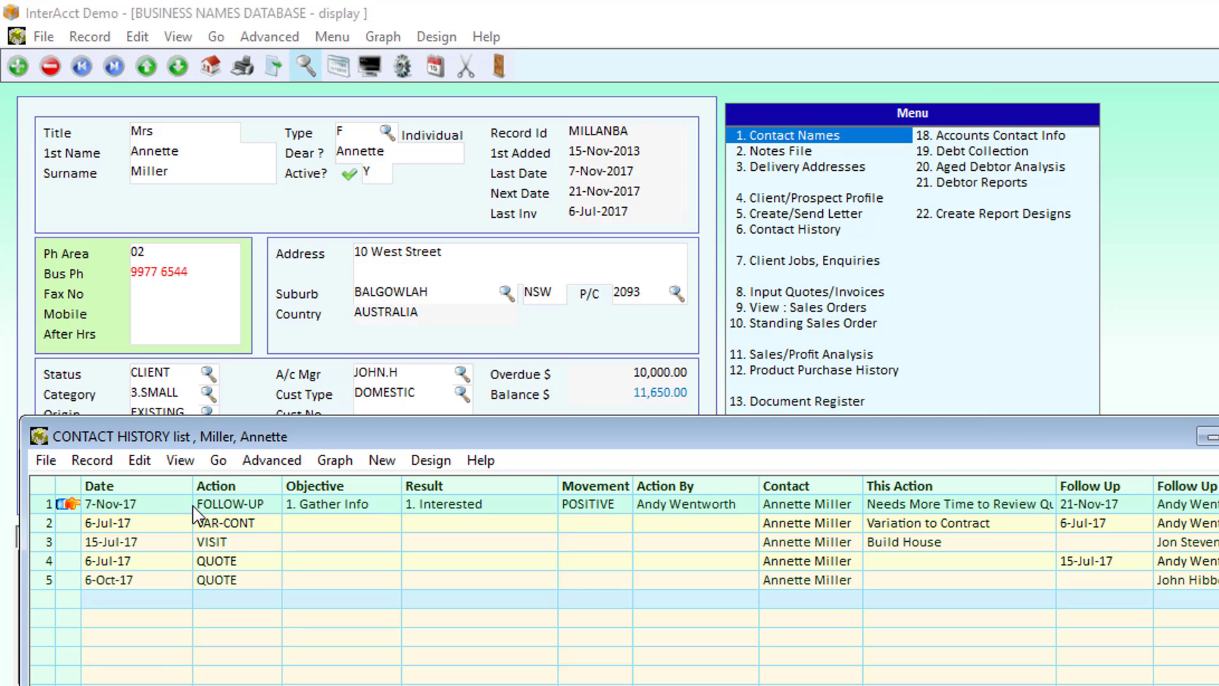
pyautogui.doubleClick(66, 501)
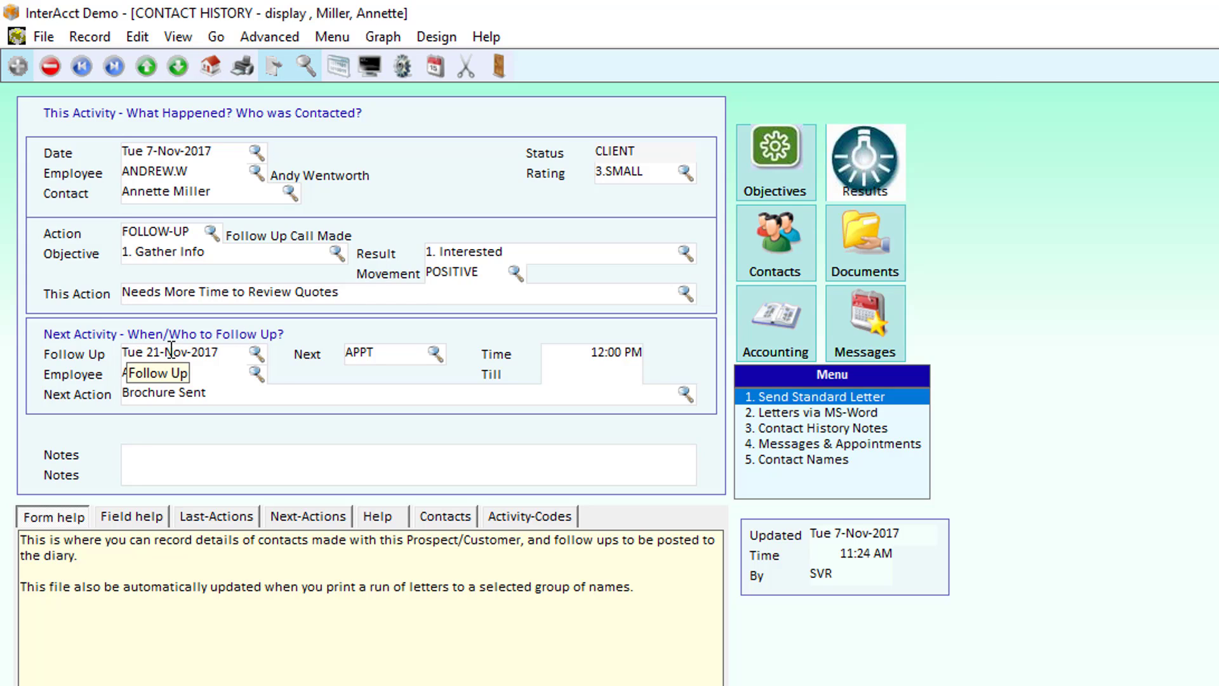
pyautogui.click(255, 352)
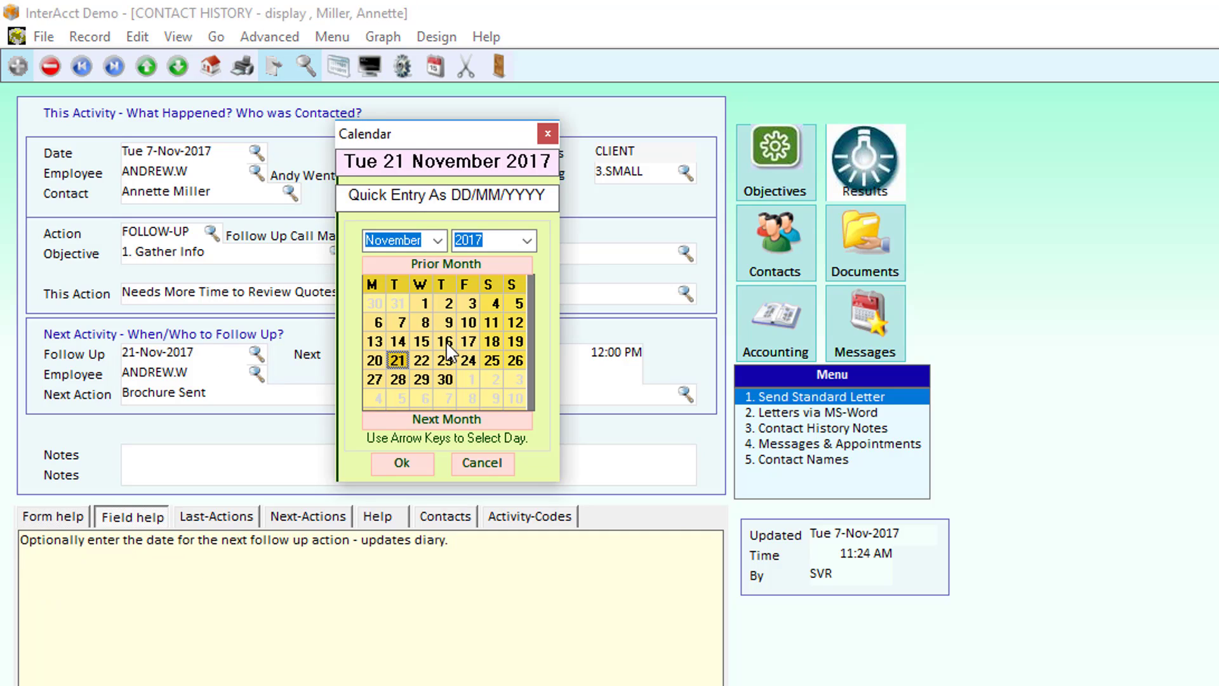
pyautogui.press('Escape')
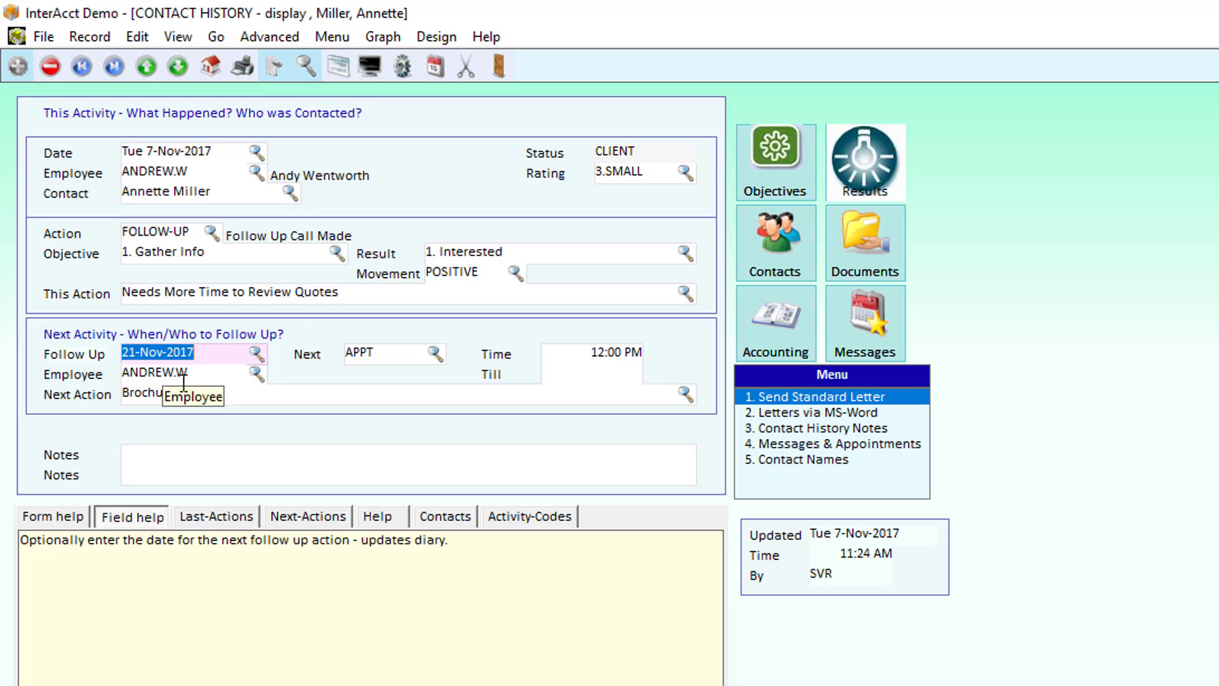
pyautogui.press('Escape')
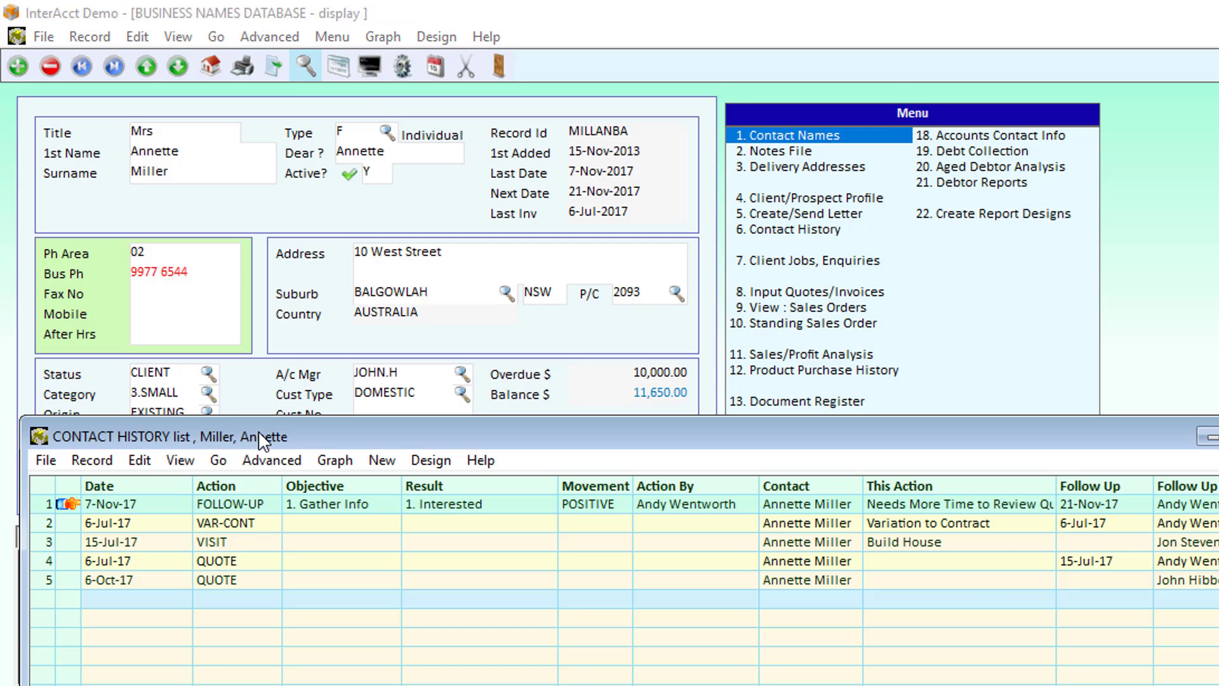
# Add a contact history record dated 7-Nov-2017 for the Factory Hand employee, with the action Letter Sent.
pyautogui.press('Insert')
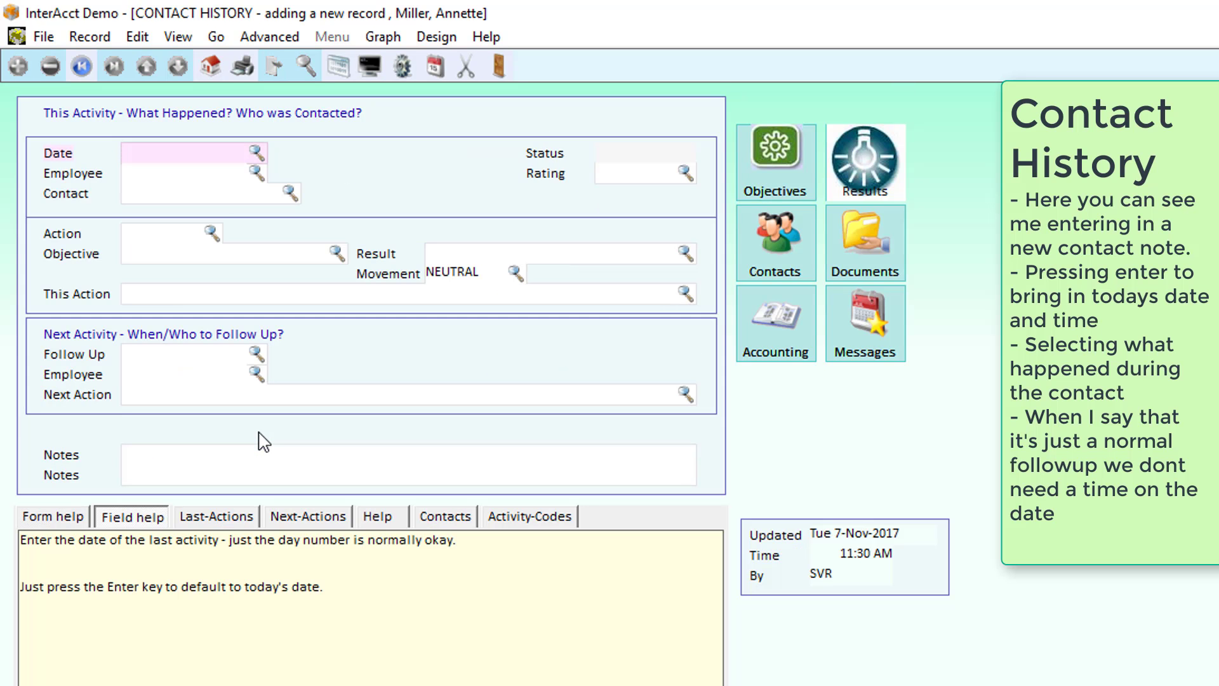
pyautogui.press('Return')
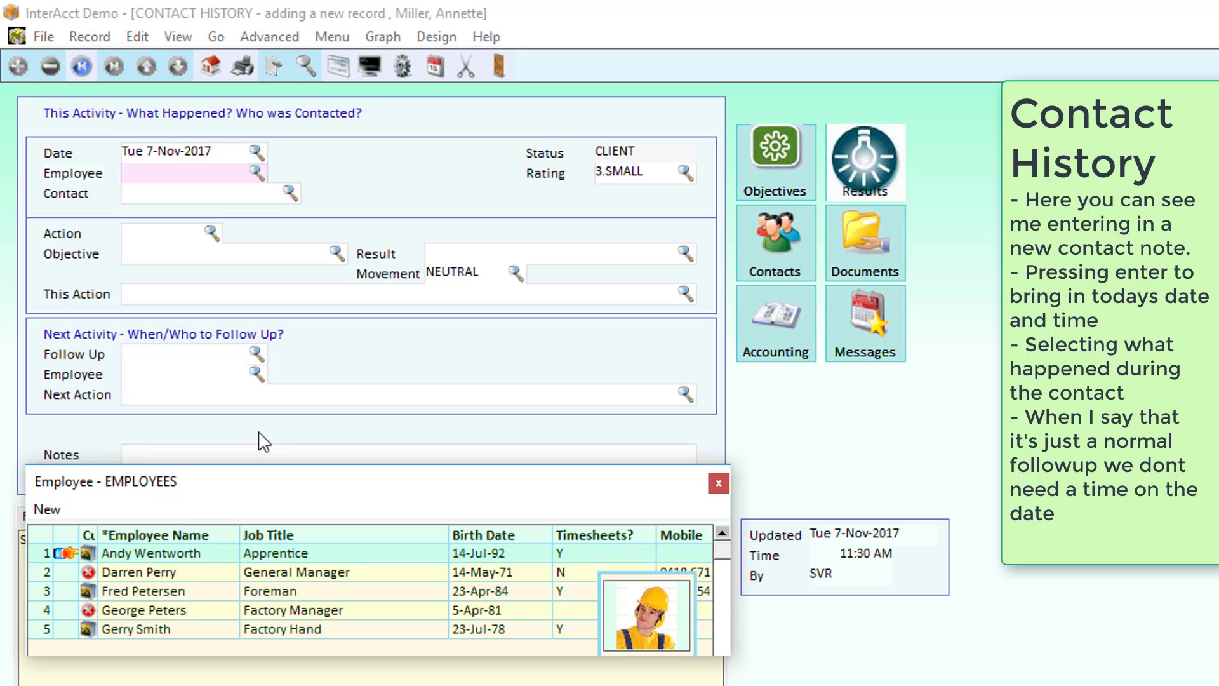
pyautogui.press('5')
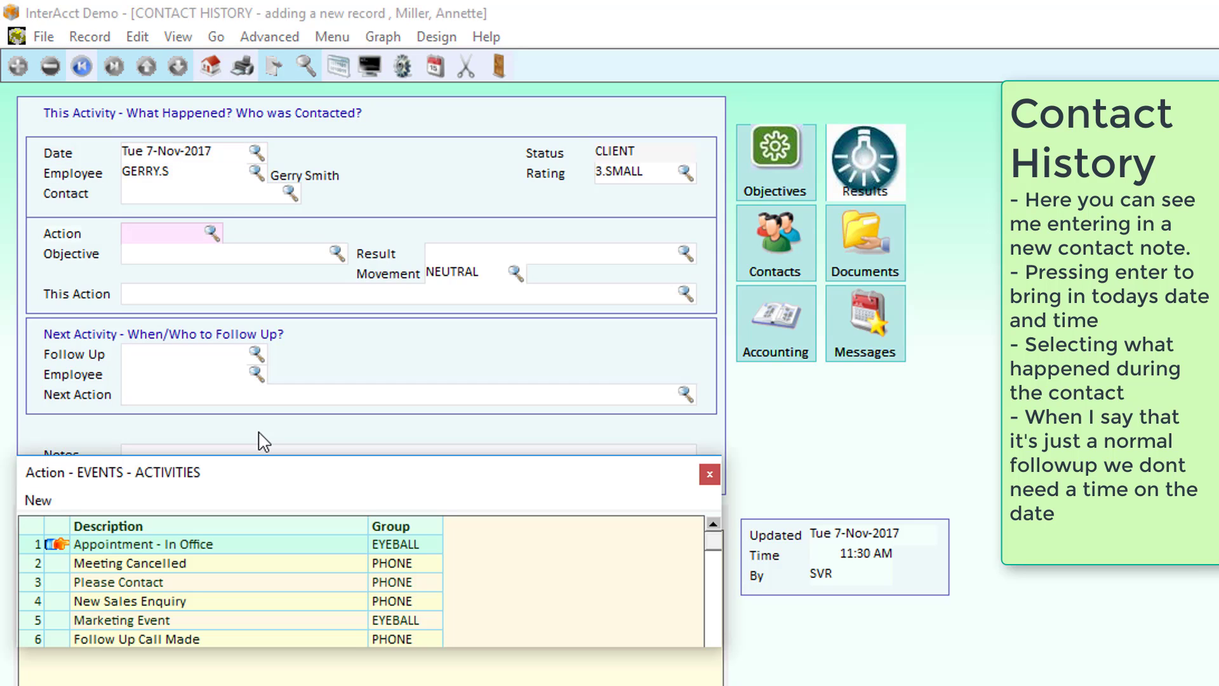
pyautogui.press('pagedown')
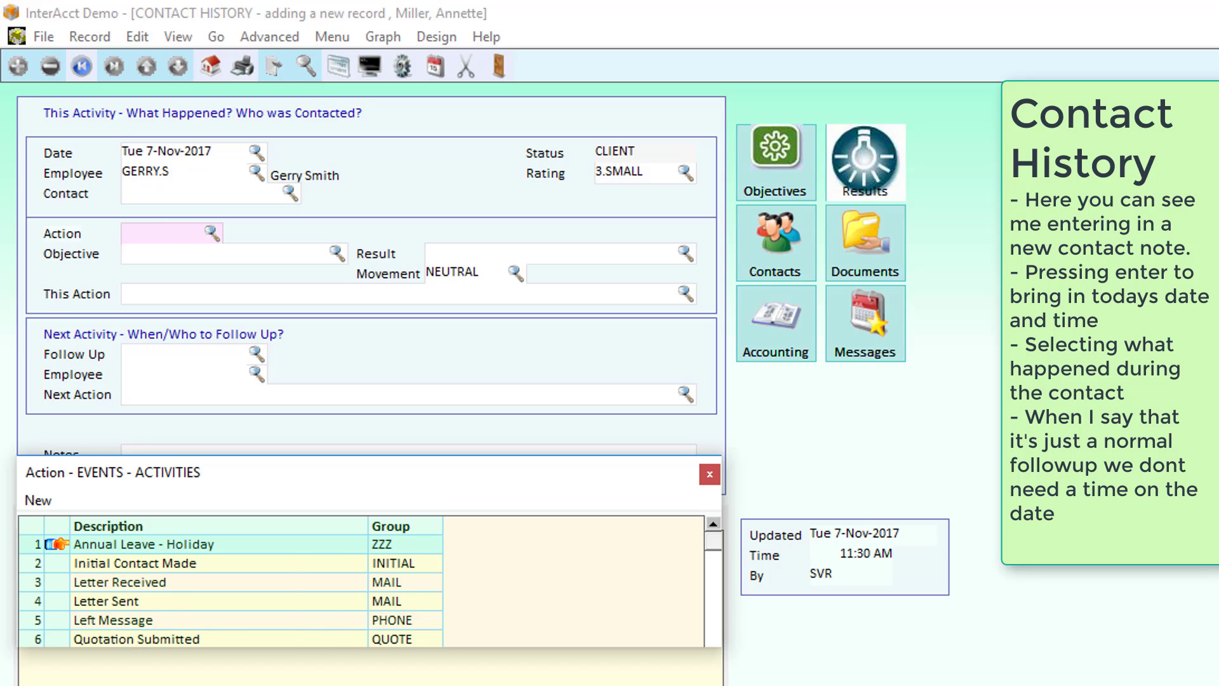
pyautogui.press('4')
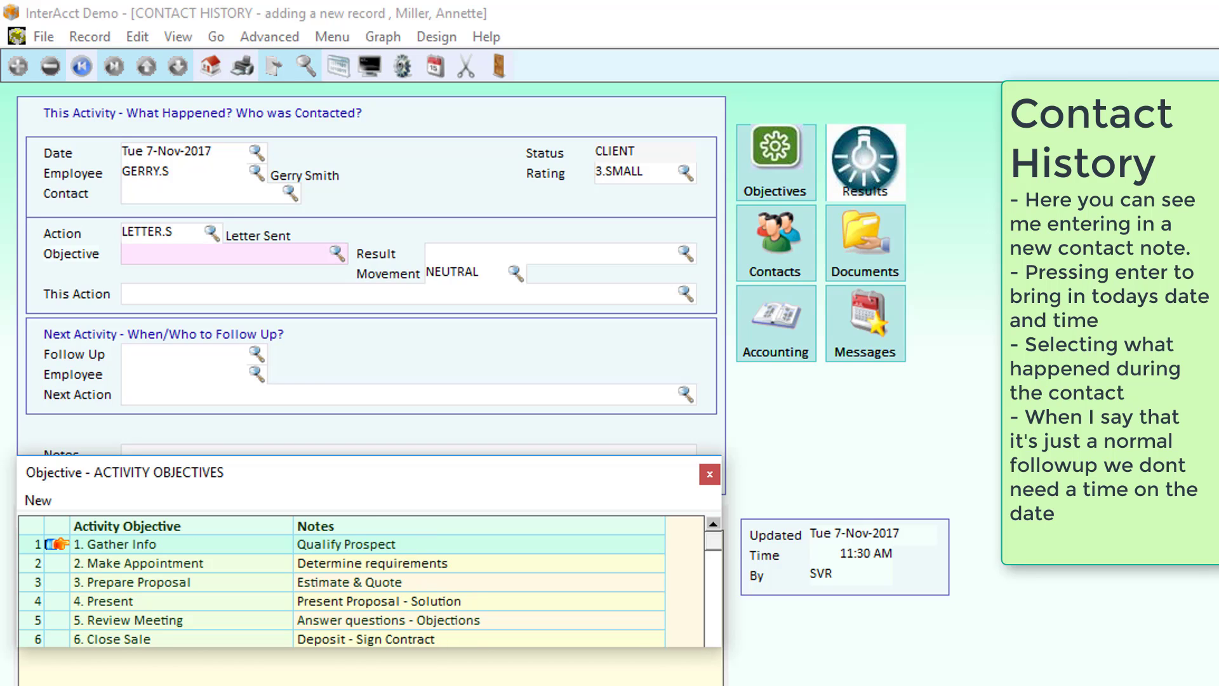
# Set the note's objective to 3. Prepare Proposal, its result to 4. Presented Proposal and its movement to POSITIVE.
pyautogui.press('Down')
pyautogui.press('Down')
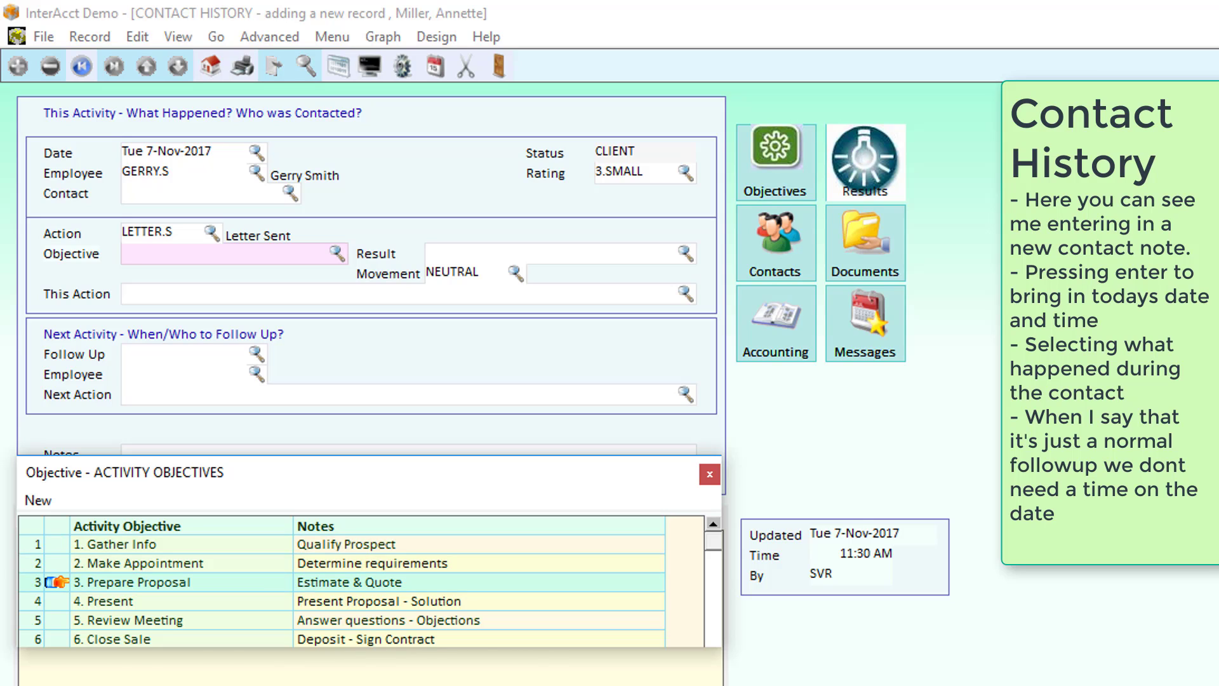
pyautogui.press('Return')
pyautogui.press('4')
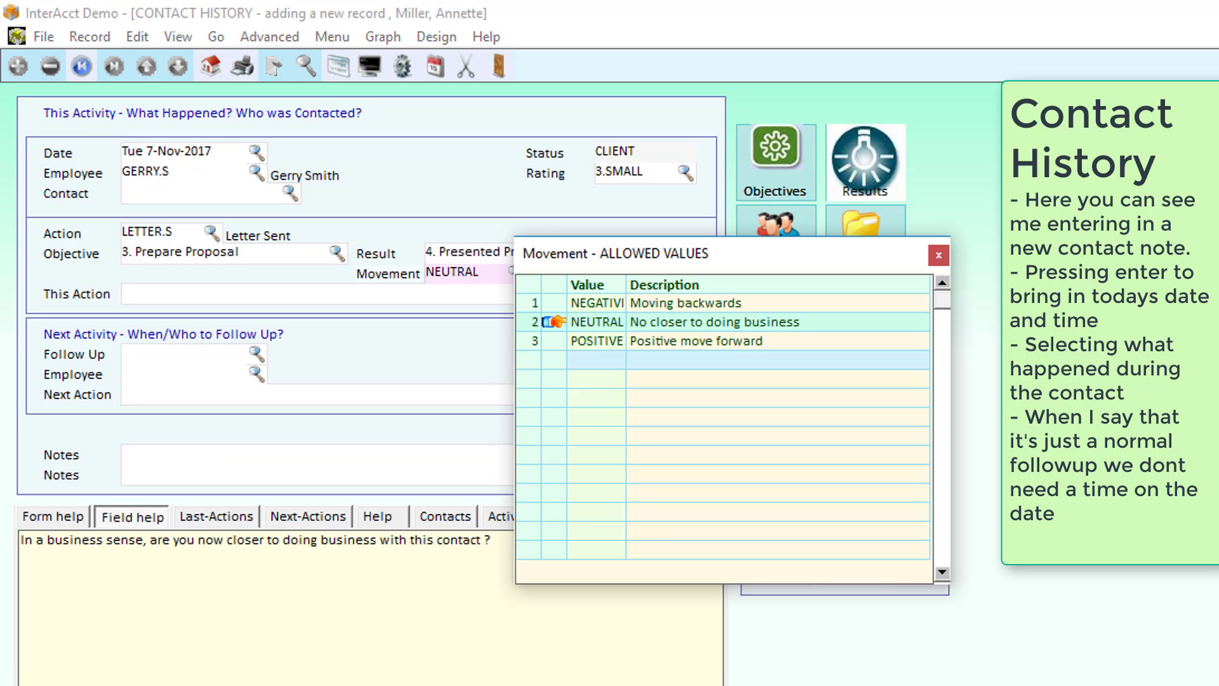
pyautogui.press('Down')
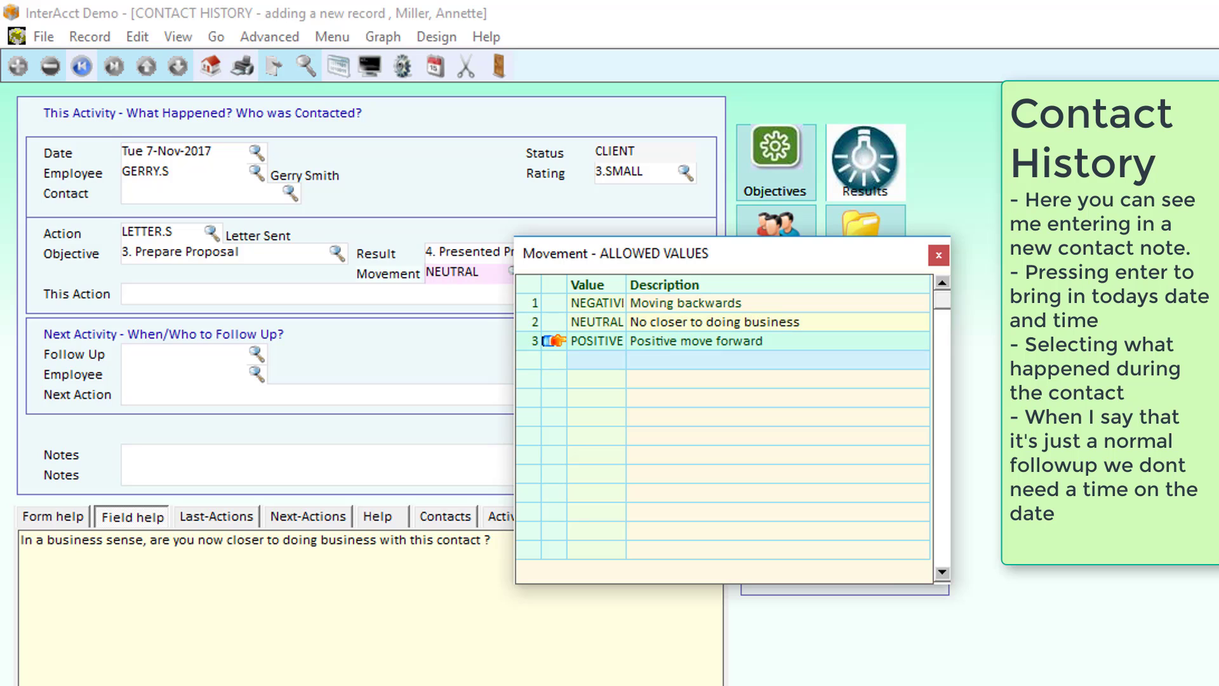
pyautogui.press('Return')
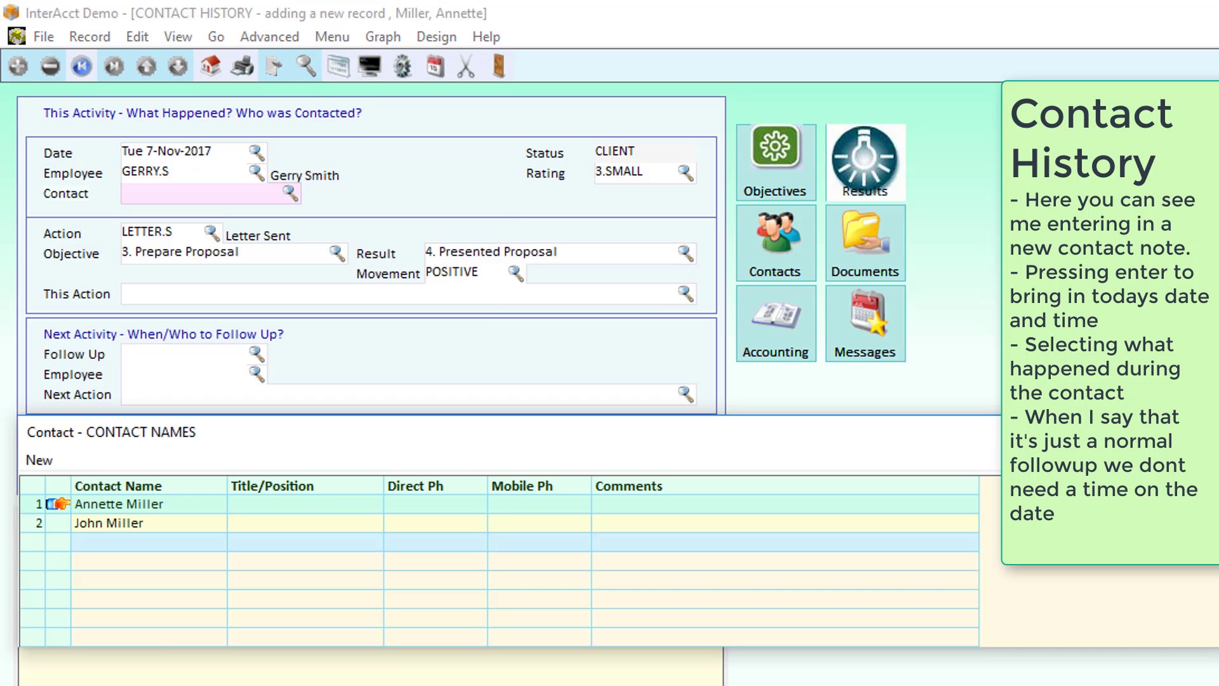
# Choose the client's second listed contact and set This Action to Design and Build Access Platform.
pyautogui.press('Down')
pyautogui.press('Return')
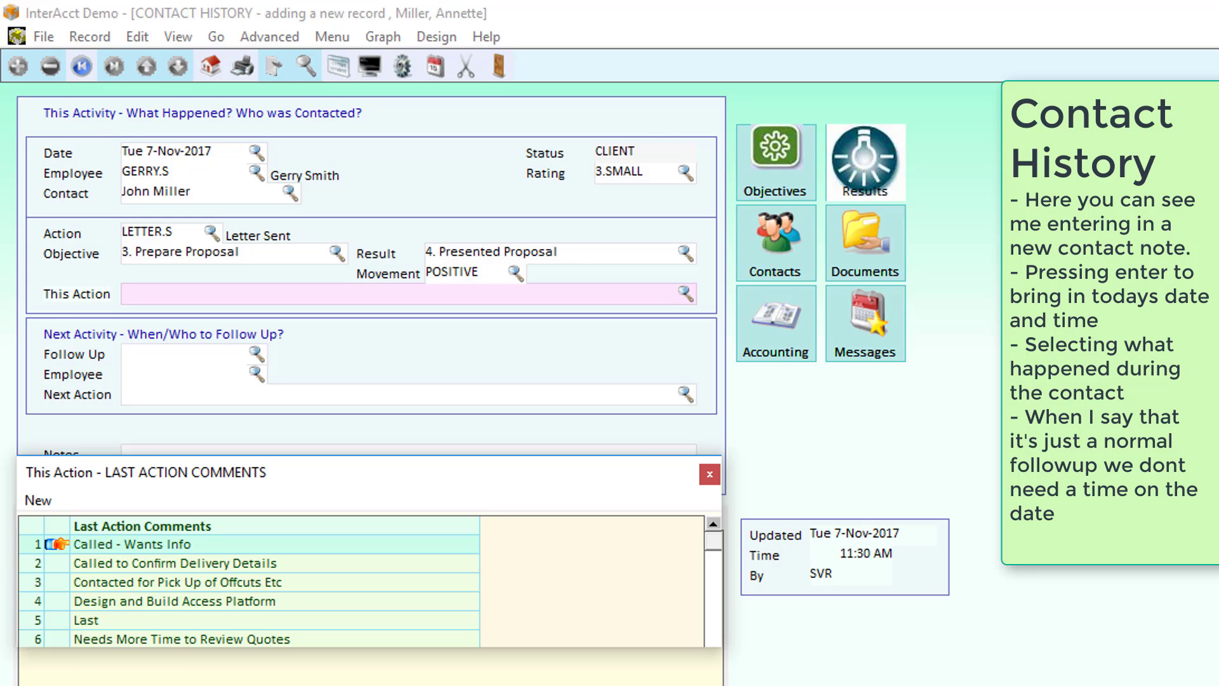
pyautogui.press('Down')
pyautogui.press('Down')
pyautogui.press('Down')
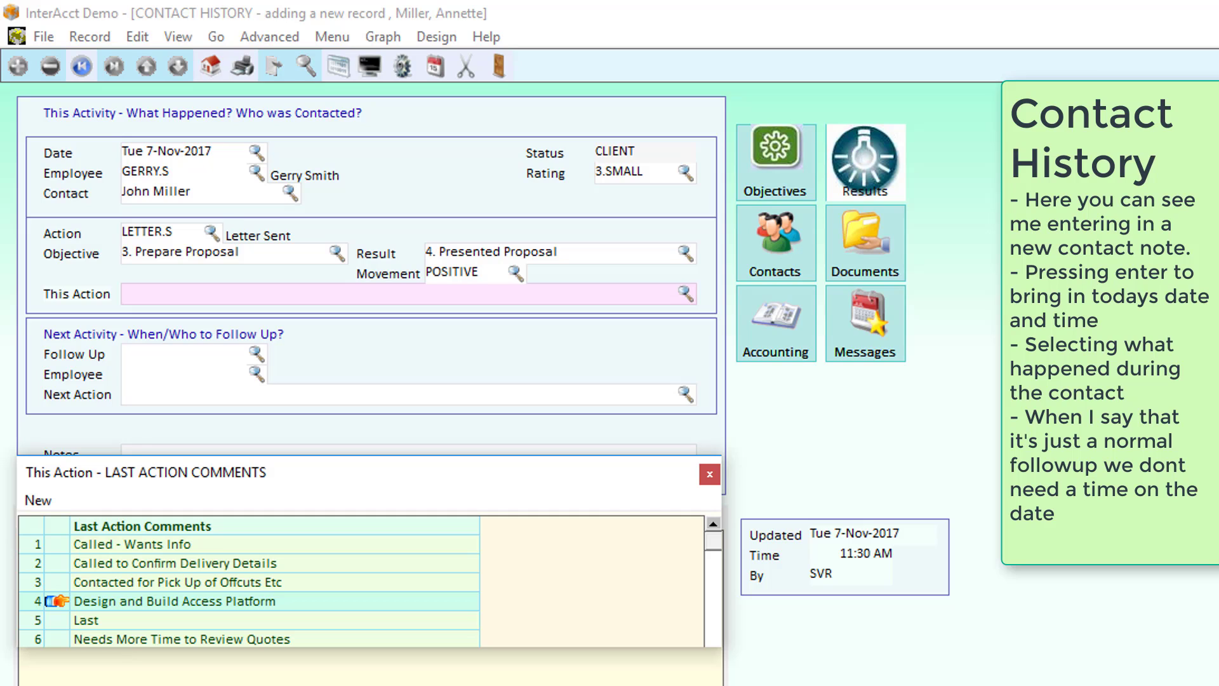
pyautogui.press('Return')
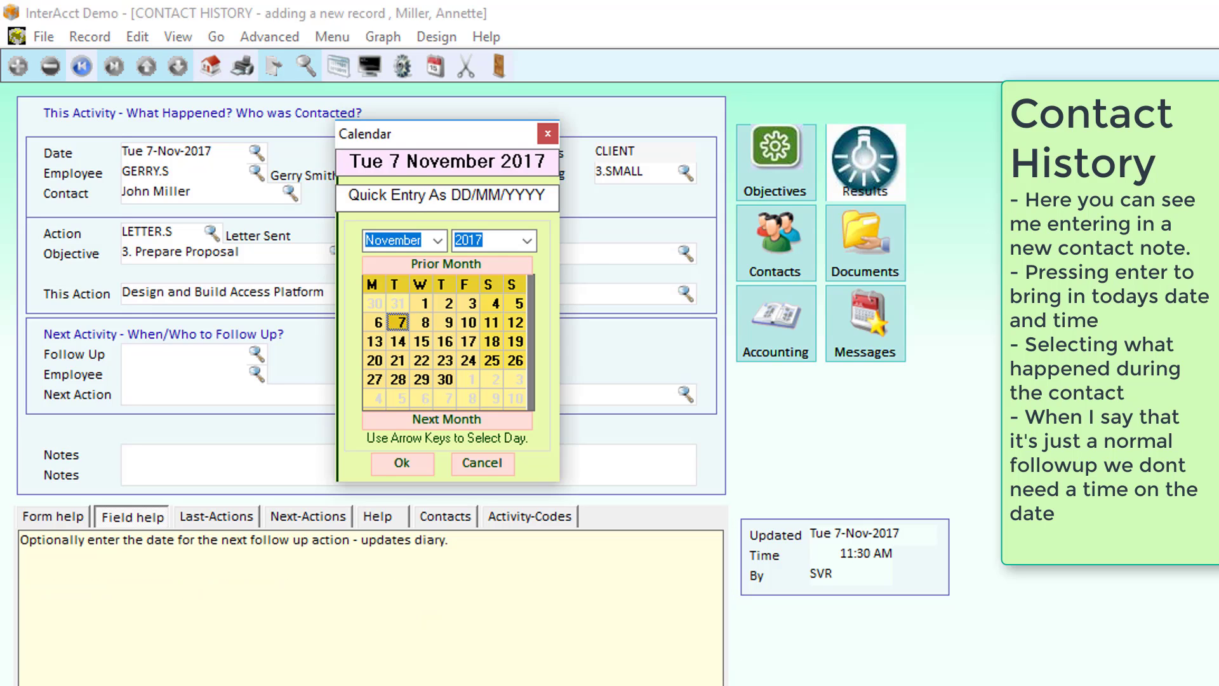
# Schedule a FOLLOW-UP activity for Wed 22-Nov-2017, assigned to the same employee as the current activity.
pyautogui.press('Down')
pyautogui.press('Down')
pyautogui.press('Right')
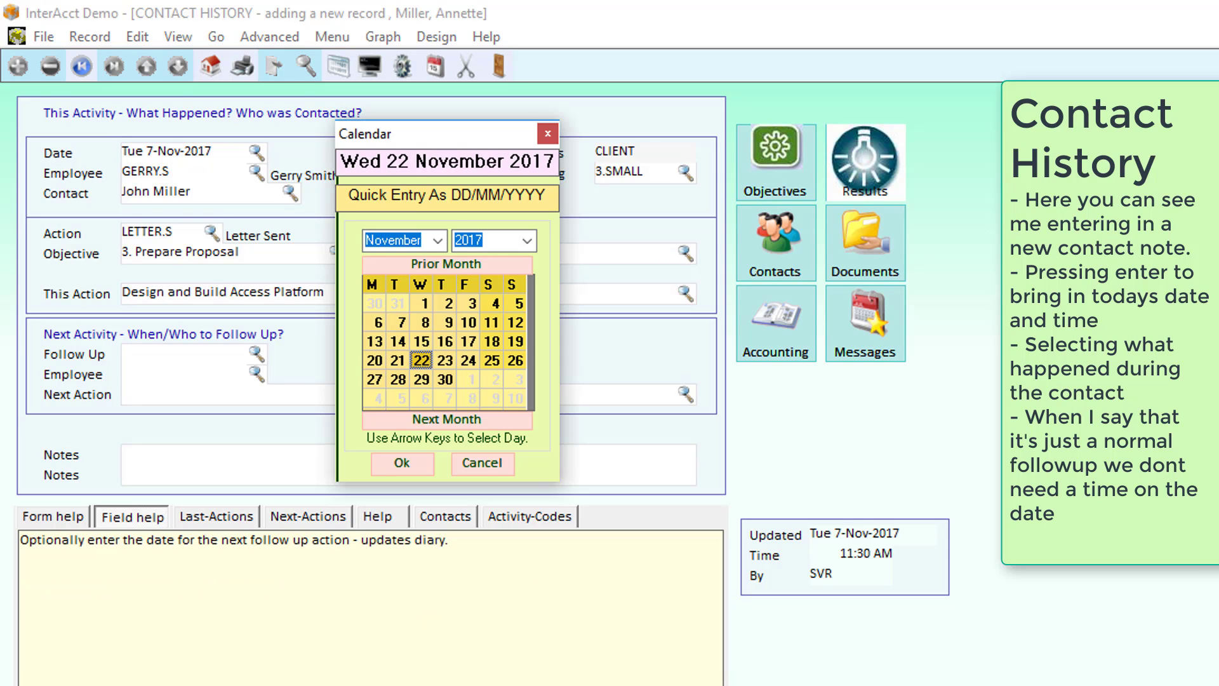
pyautogui.press('Return')
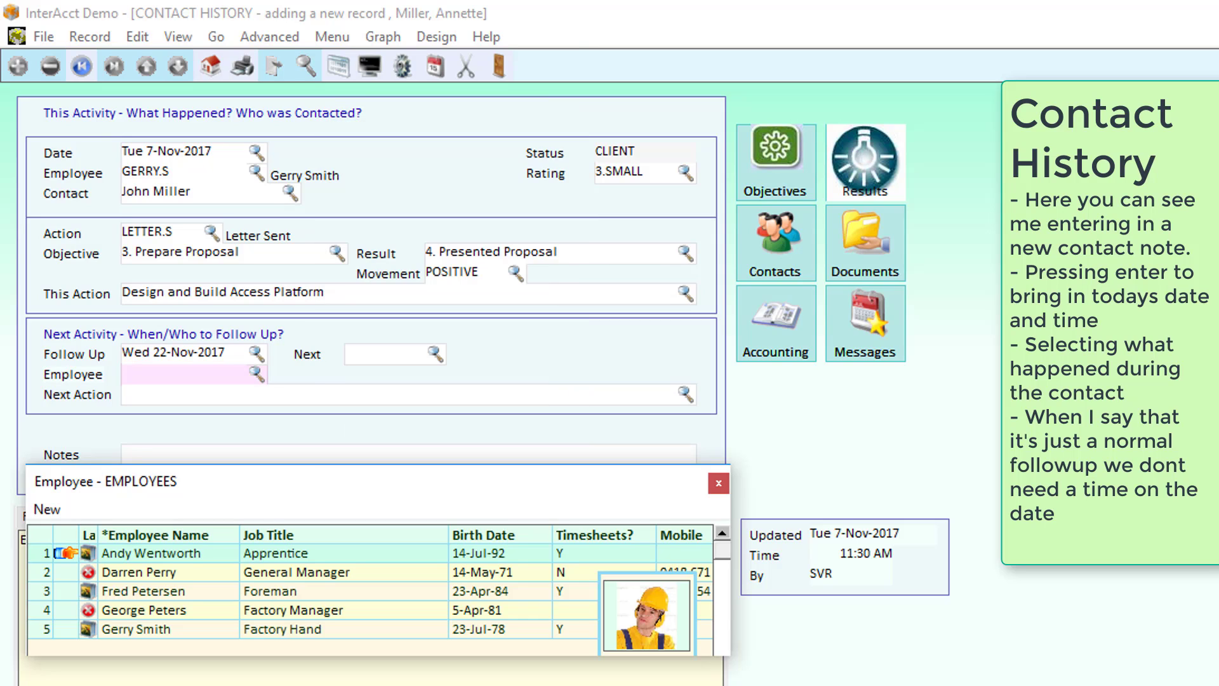
pyautogui.press('Return')
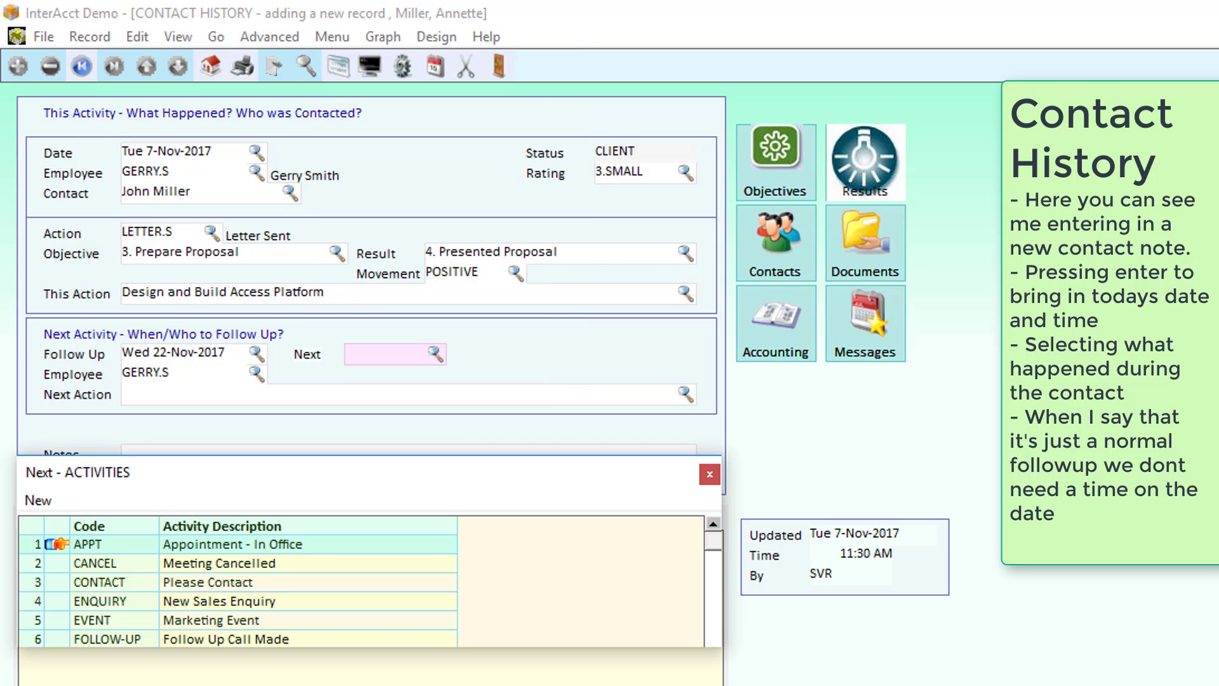
pyautogui.write('f')
pyautogui.press('Return')
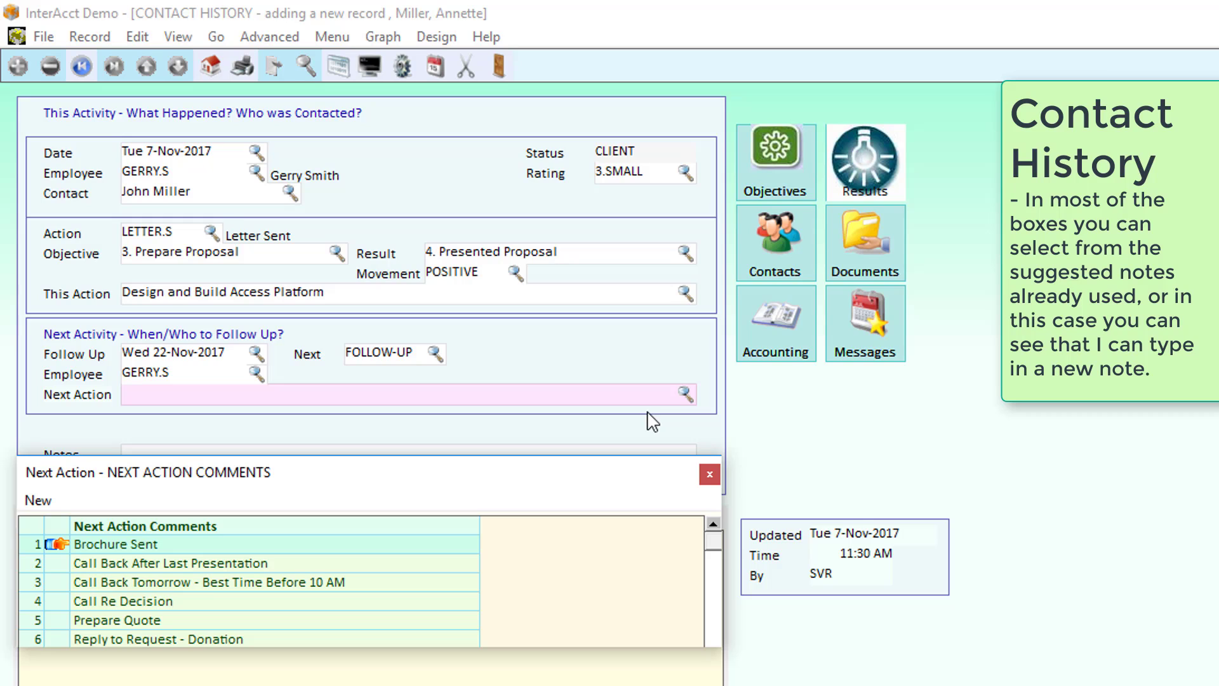
# Enter the new Next Action comment "Followup with Details of the Quote" and save the contact note.
pyautogui.press('Escape')
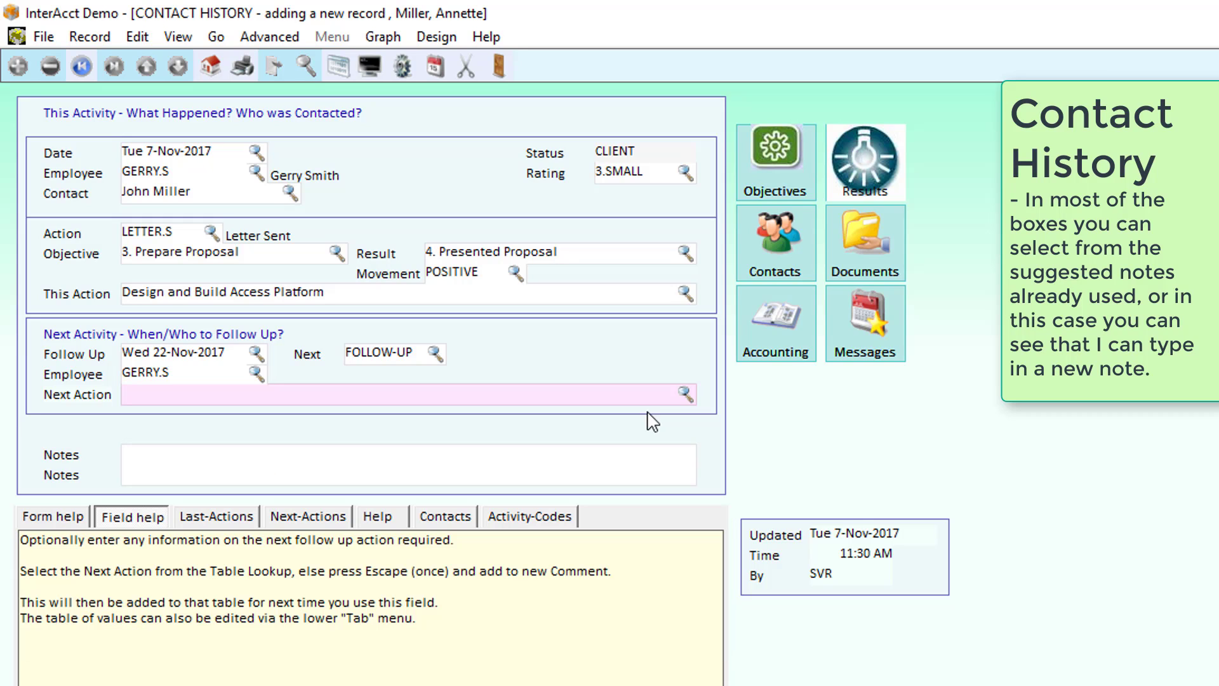
pyautogui.write('Followup with de')
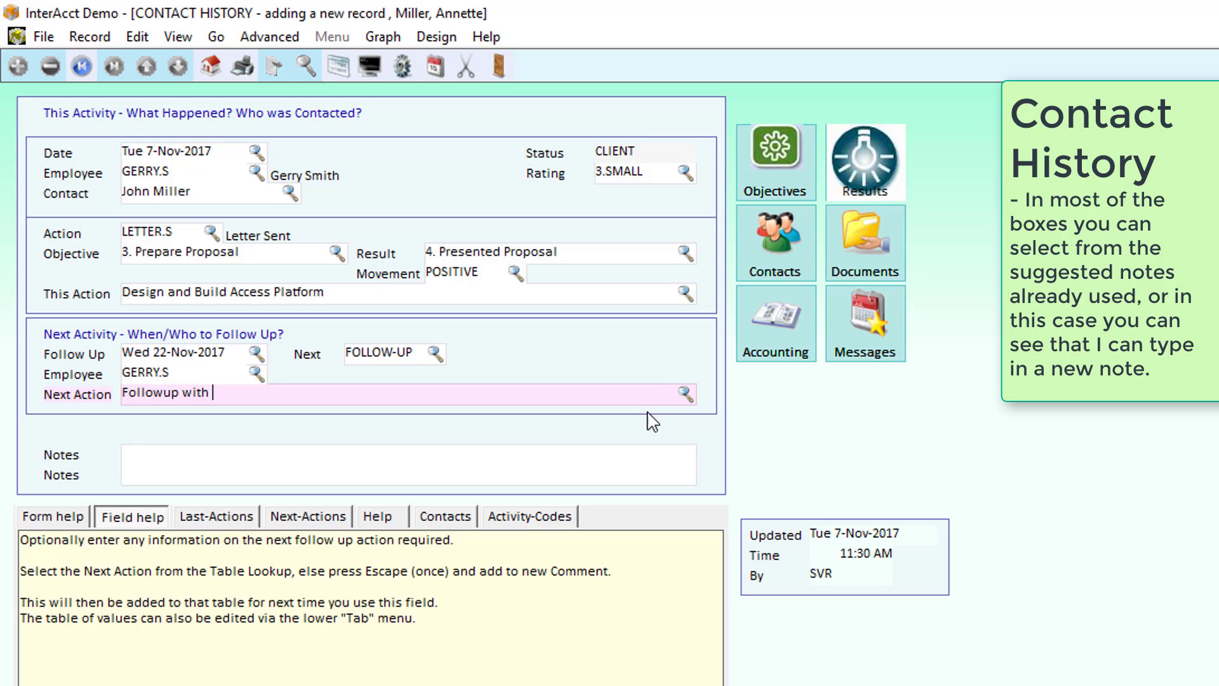
pyautogui.write('tails of the Quote')
pyautogui.press('Return')
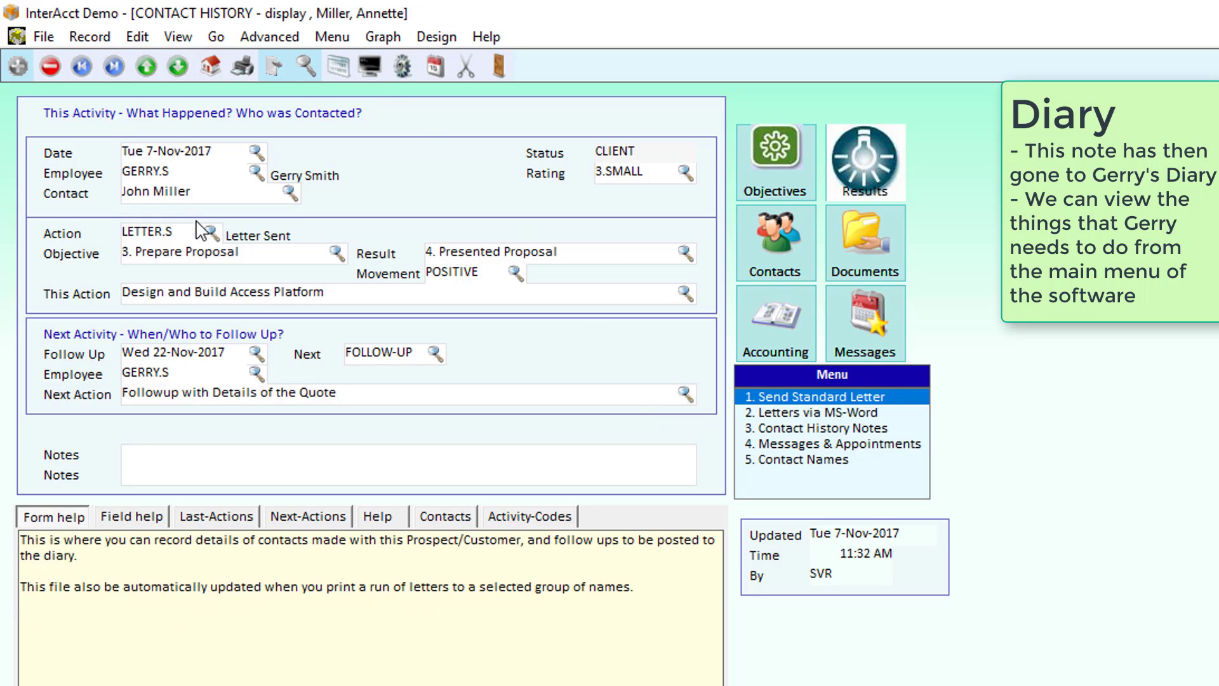
# Search the Diary Alerts for the assigned employee's appointments and view the 22-Nov-2017 FOLLOW-UP entry, then return to the main menu.
pyautogui.click(208, 61)
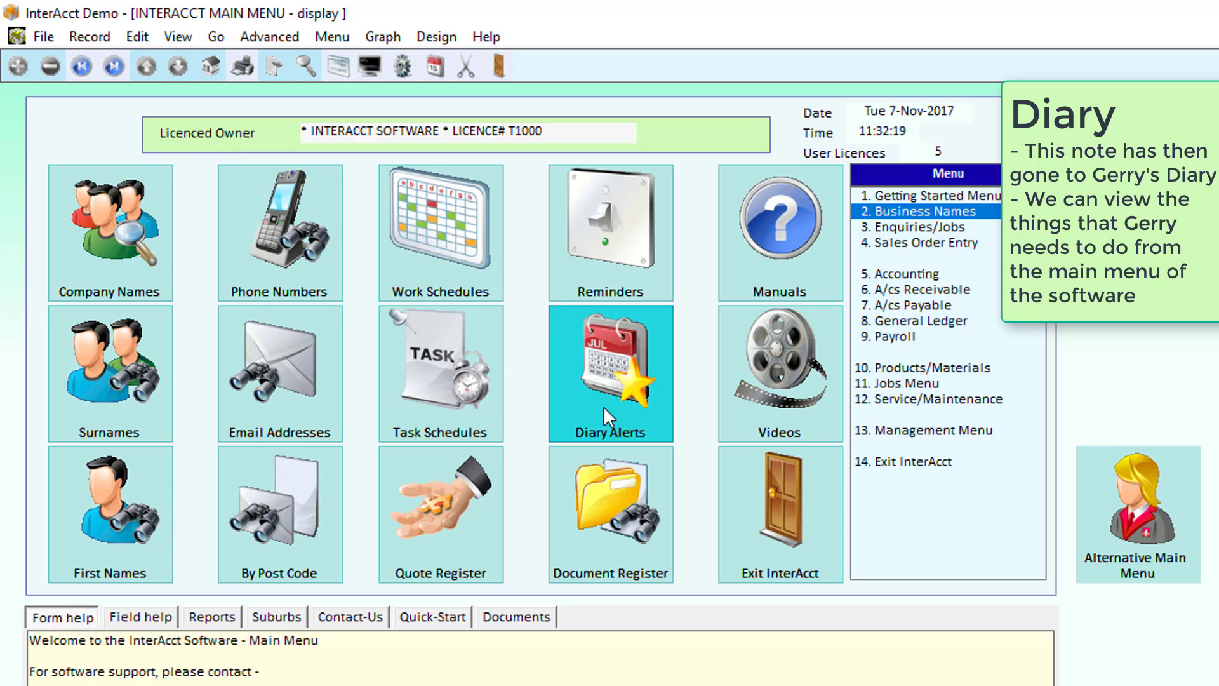
pyautogui.click(619, 384)
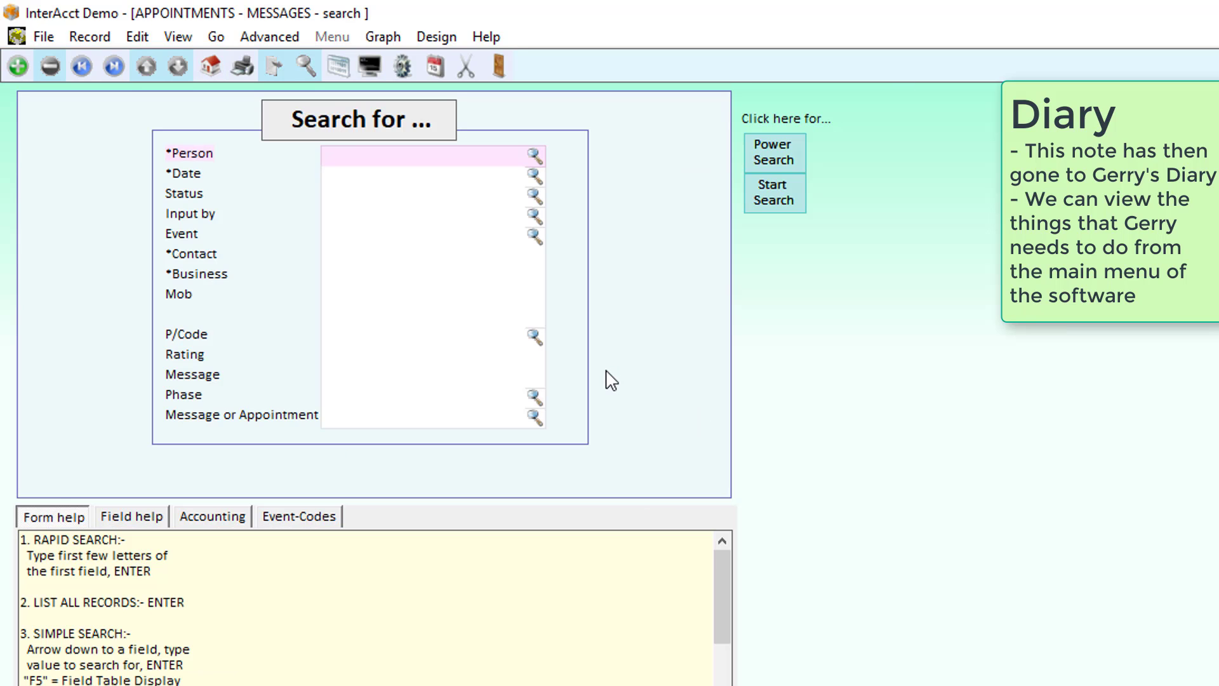
pyautogui.write('ger')
pyautogui.press('Return')
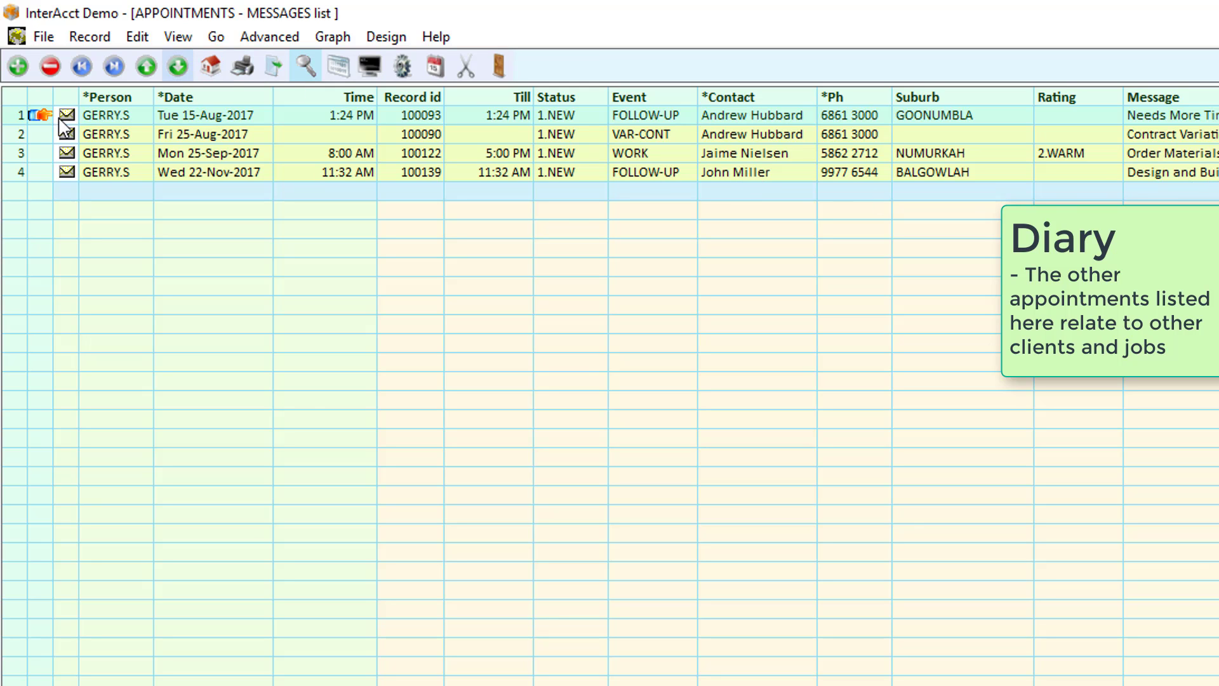
pyautogui.click(21, 172)
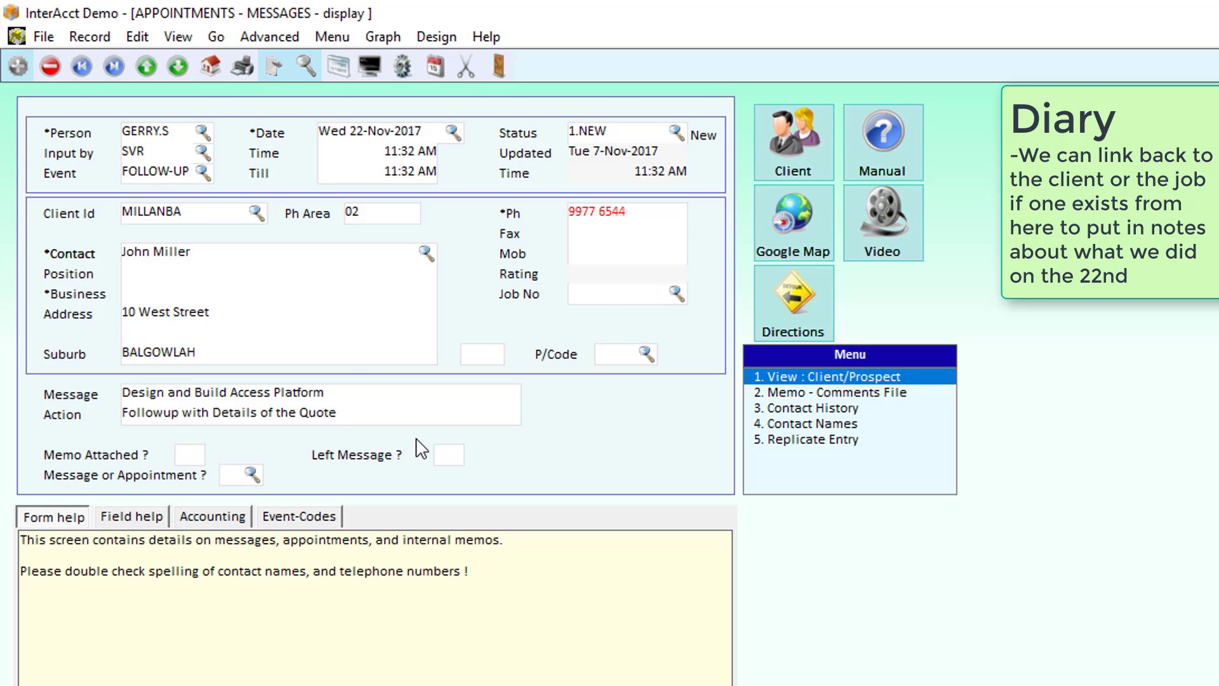
pyautogui.press('Escape')
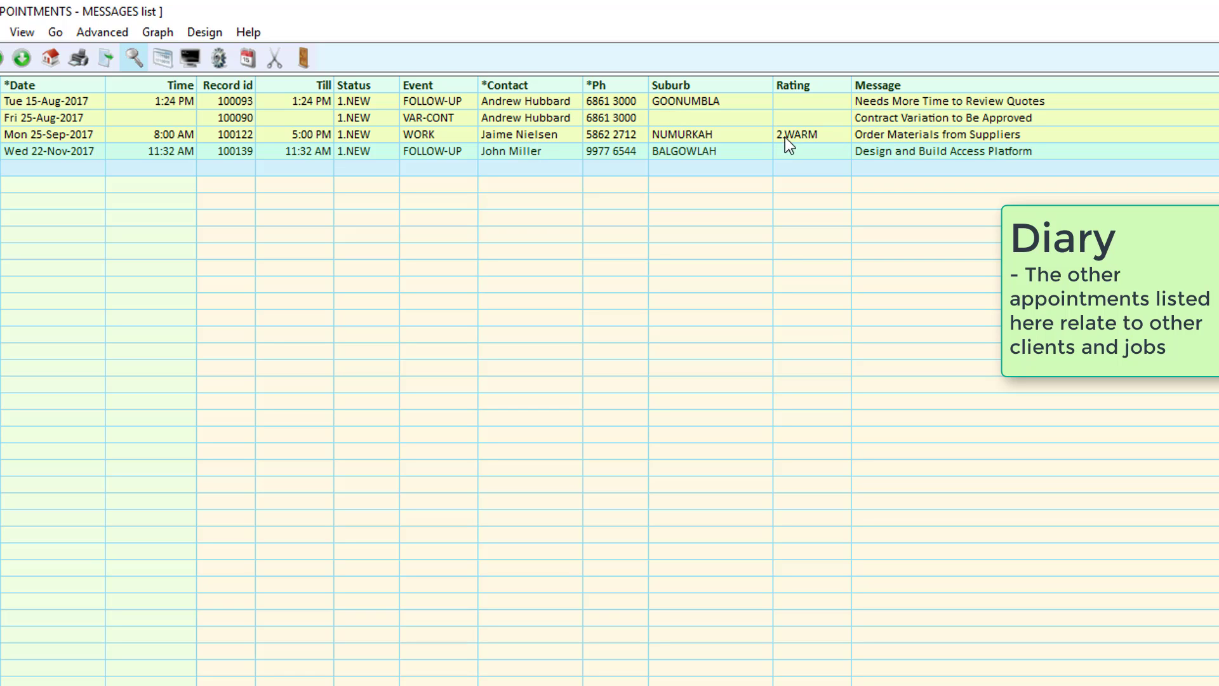
pyautogui.press('Escape')
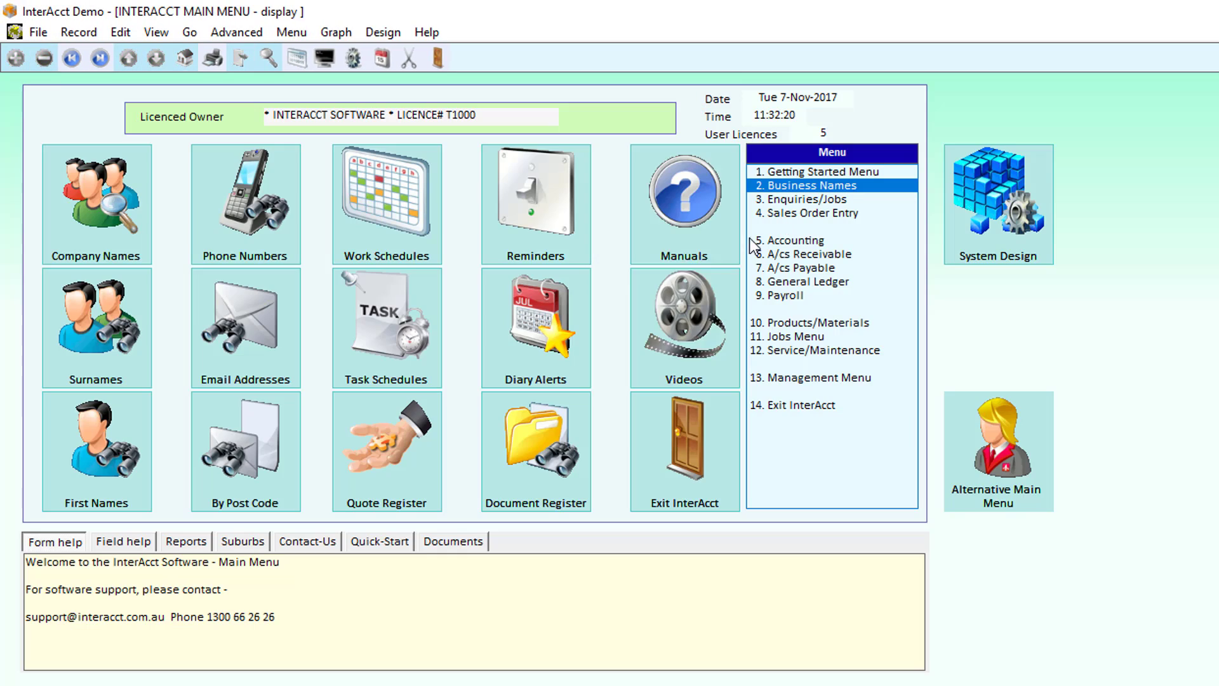
# Return to the client's Business Names record and review its Document Register and Debtor's Info.
pyautogui.click(565, 343)
pyautogui.click(820, 183)
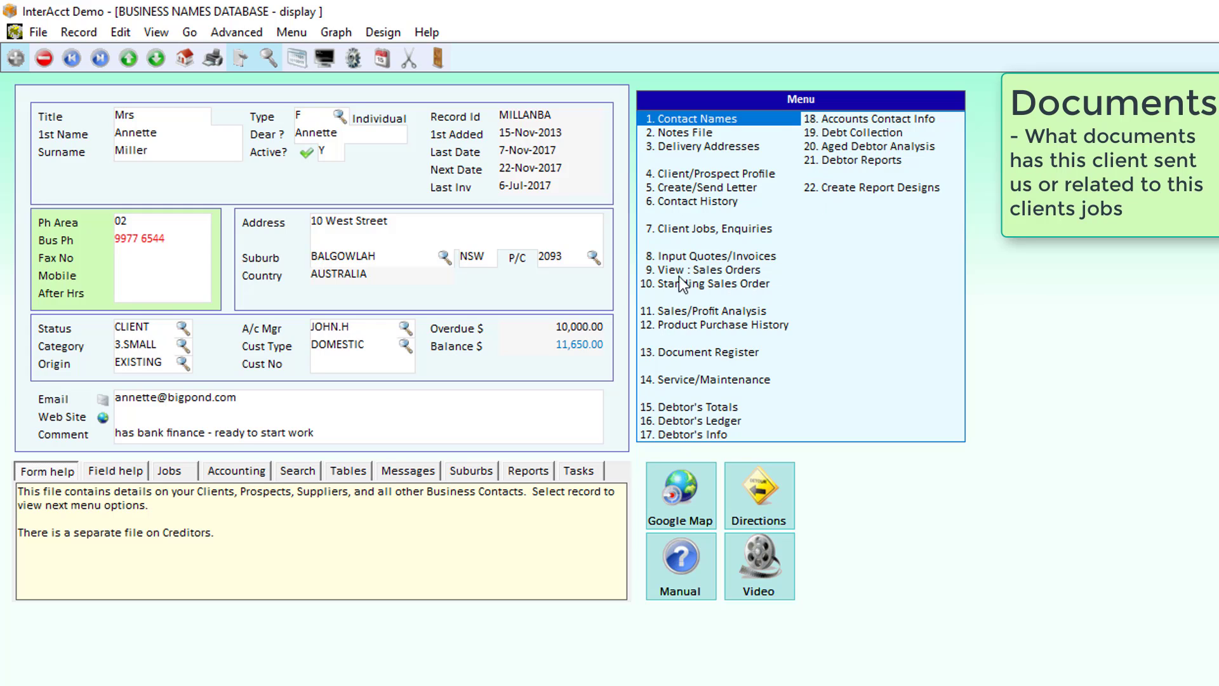
pyautogui.click(707, 352)
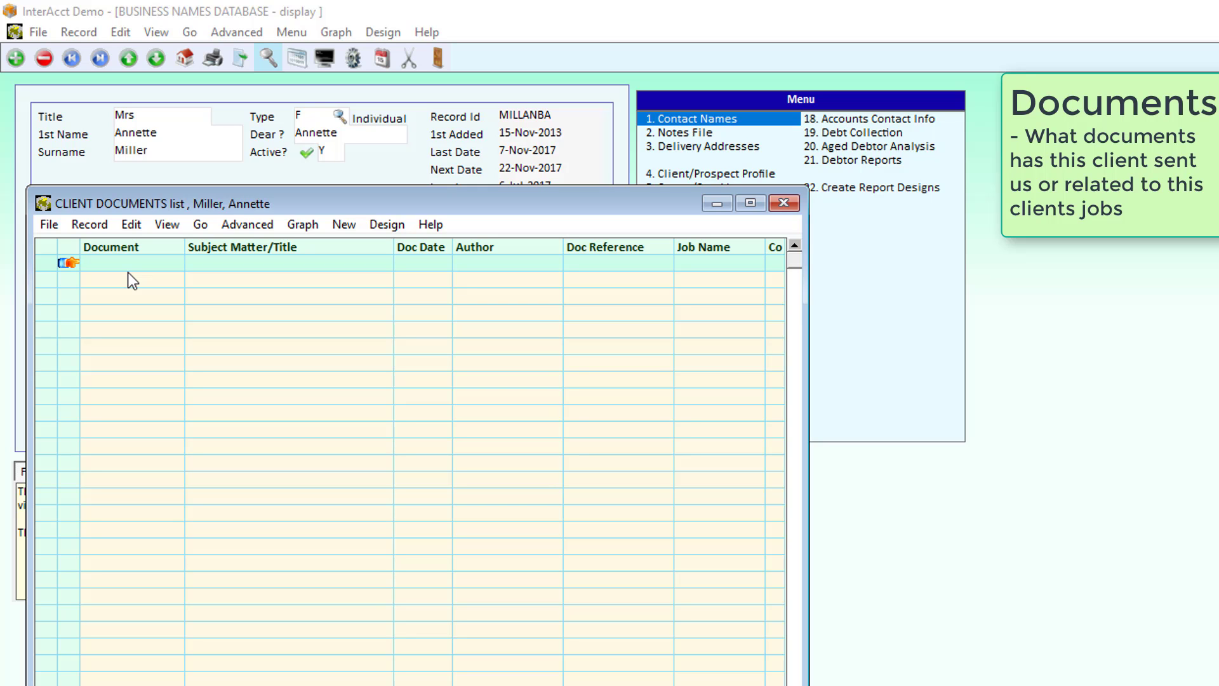
pyautogui.press('Escape')
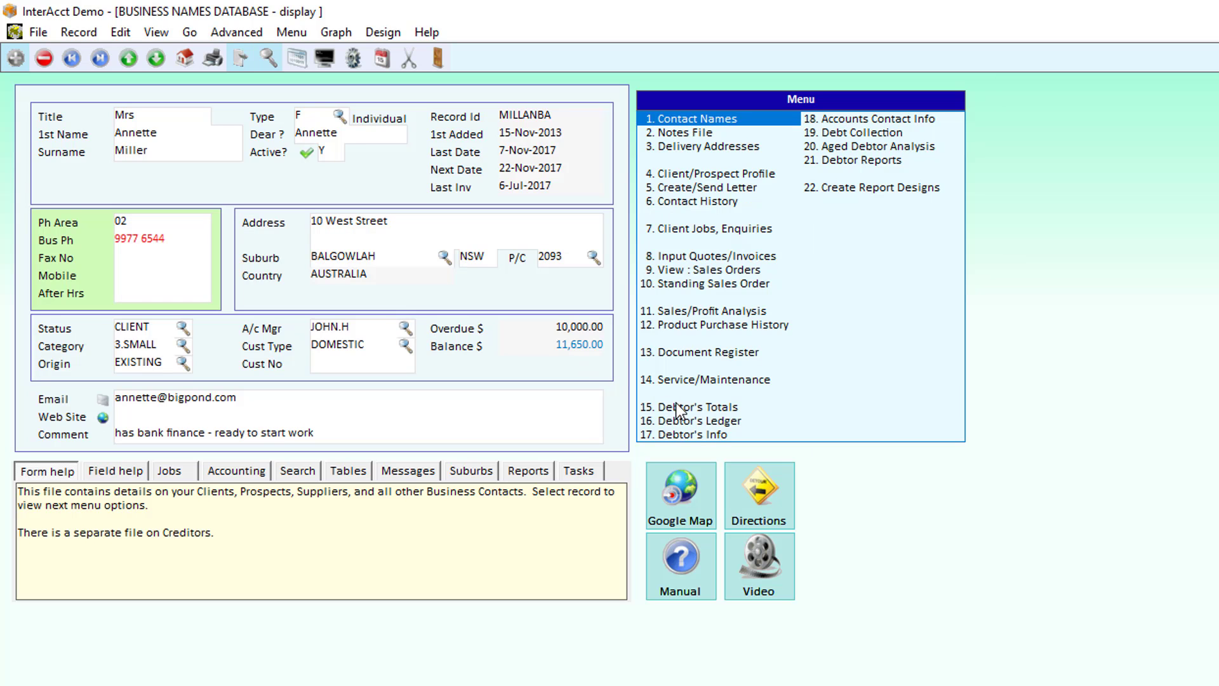
pyautogui.click(693, 433)
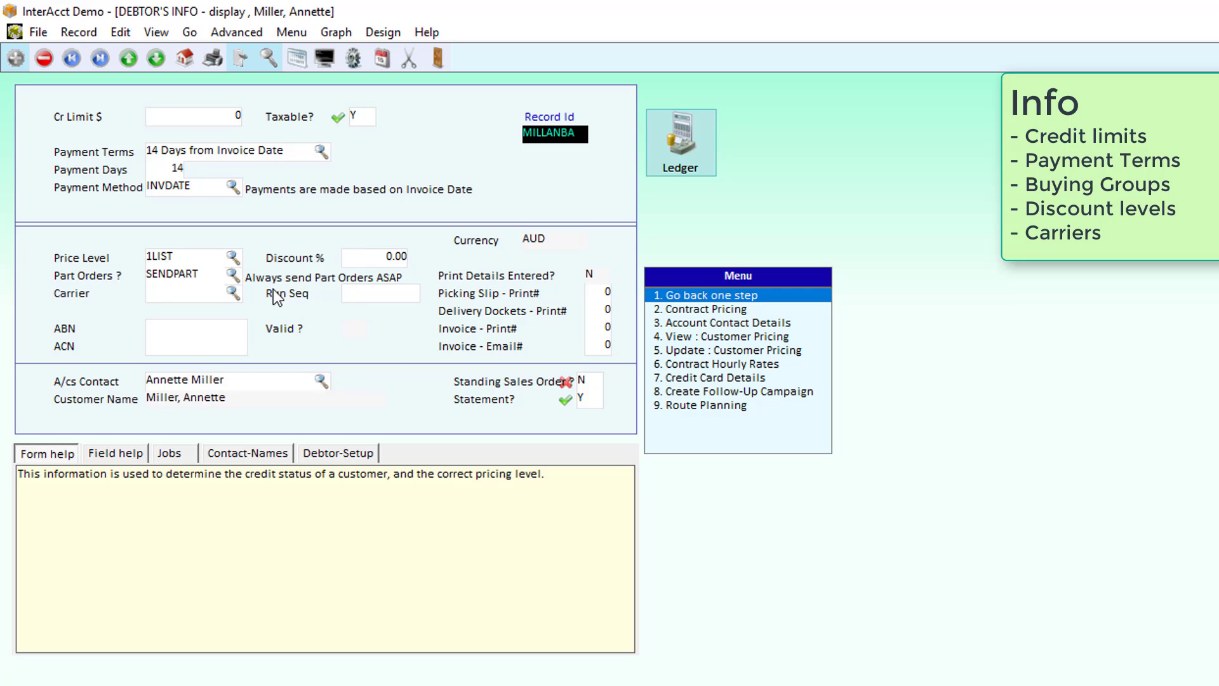
pyautogui.press('Escape')
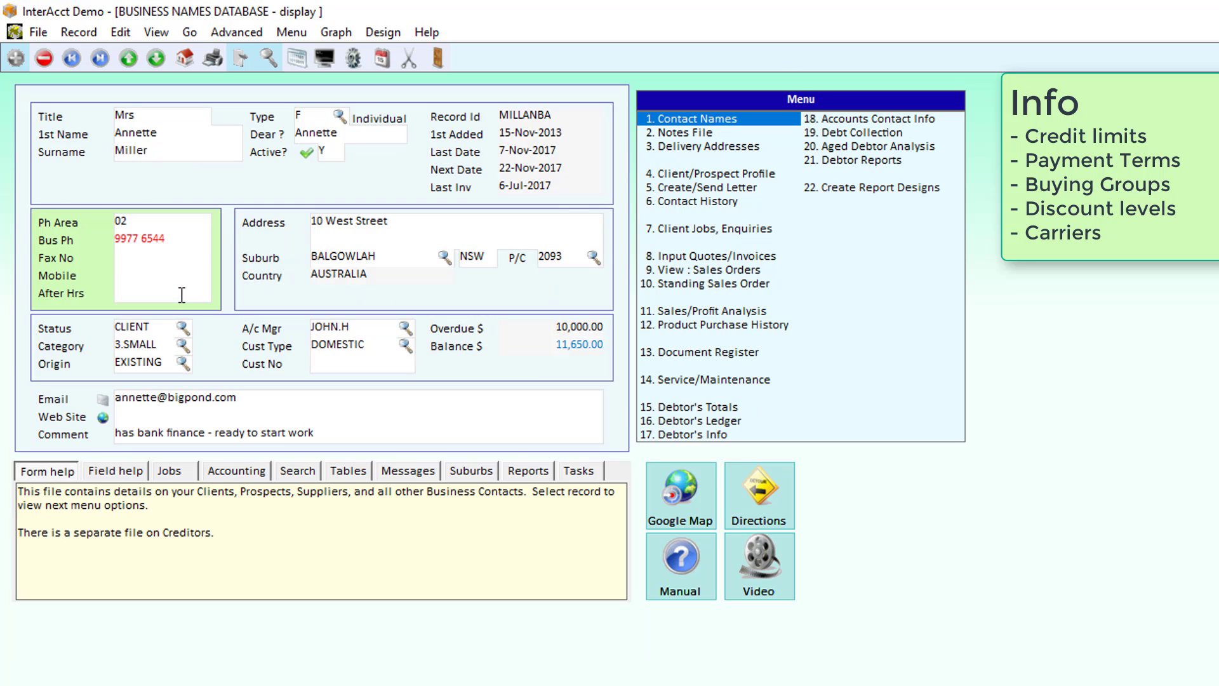
# Check the client's Debt Collection actions and the Accounts Contact Info form without adding a record.
pyautogui.click(874, 133)
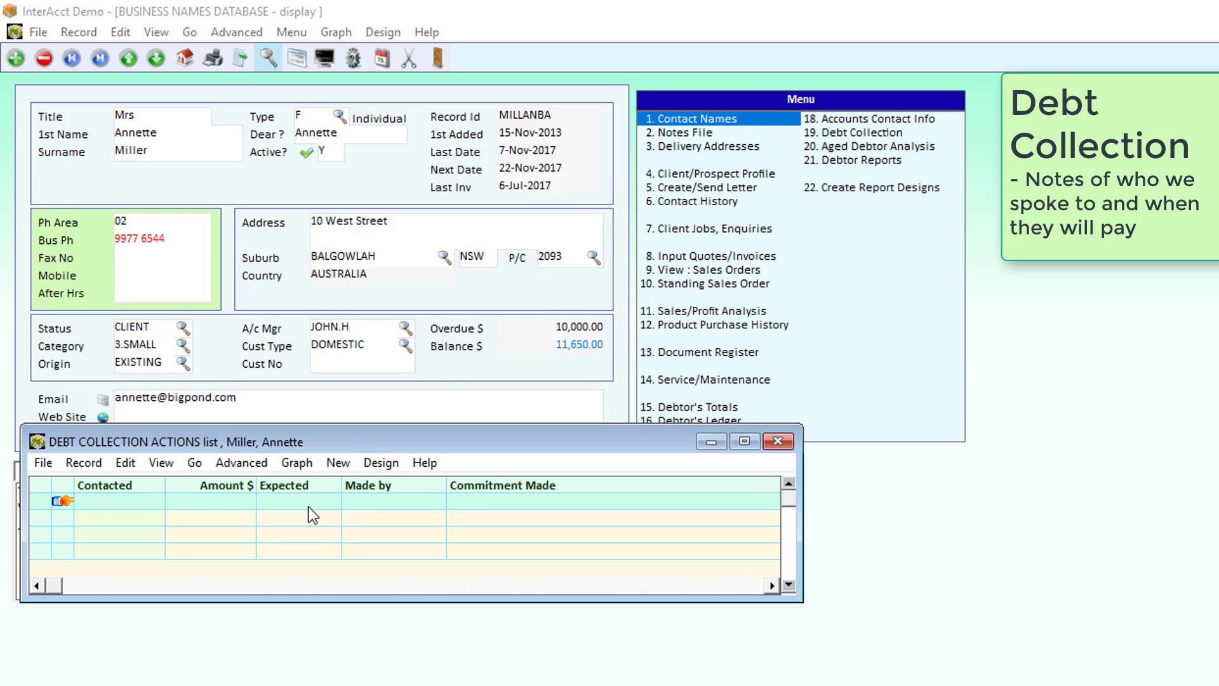
pyautogui.click(888, 117)
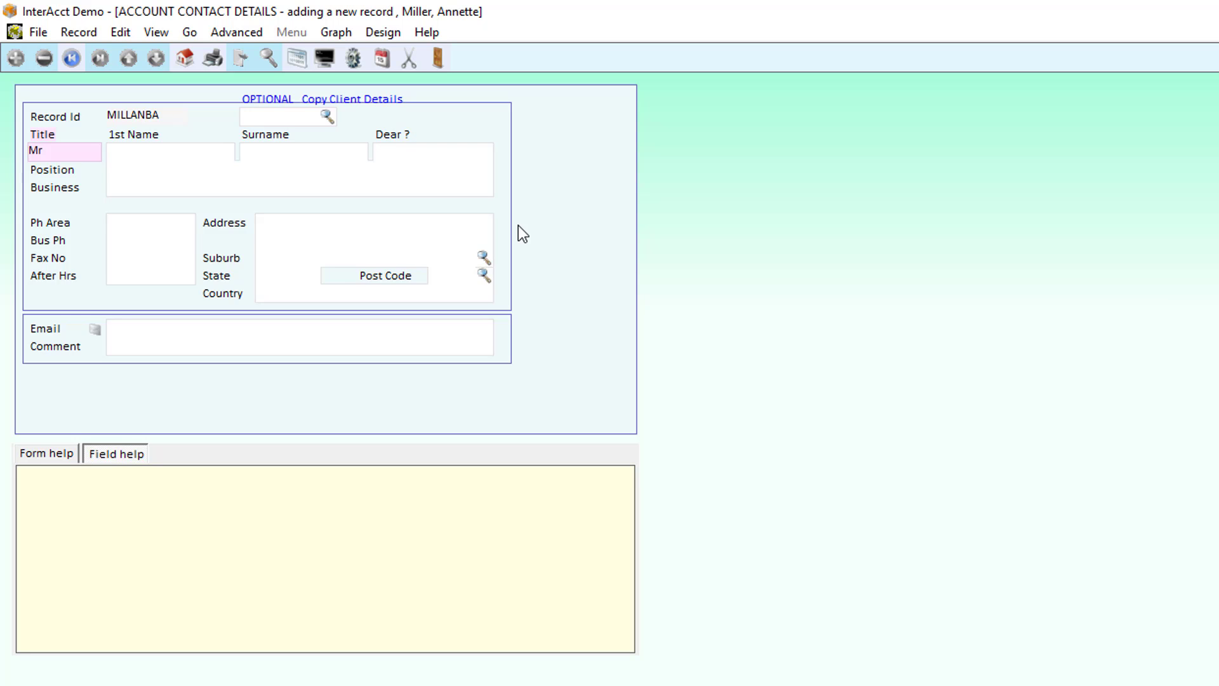
pyautogui.press('Escape')
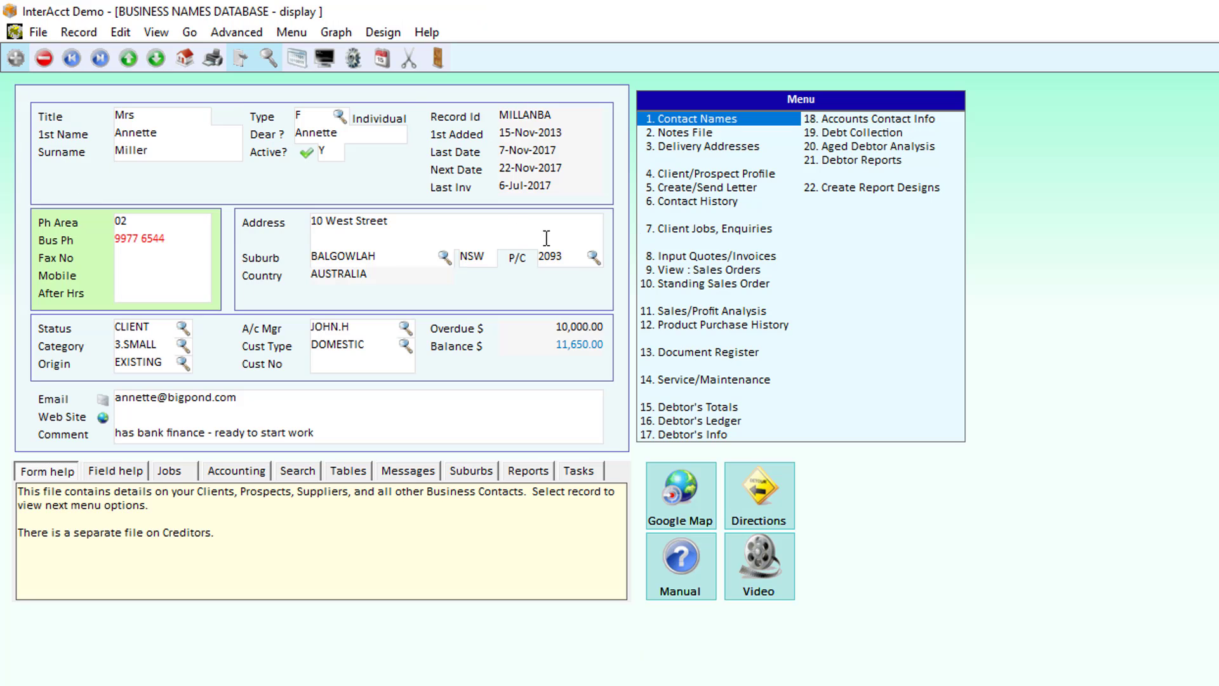